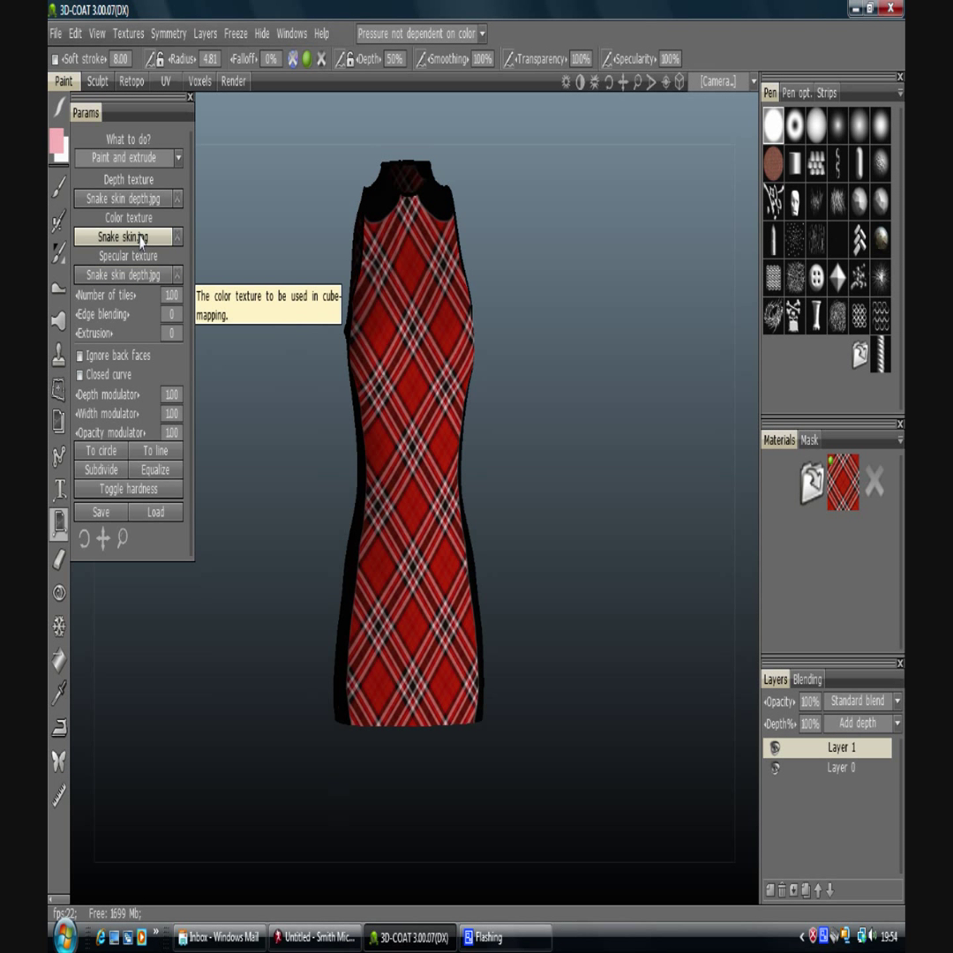
# Lay a four-point snake skin texture curve from the lower front of the dress up to the chest
pyautogui.click(377, 625)
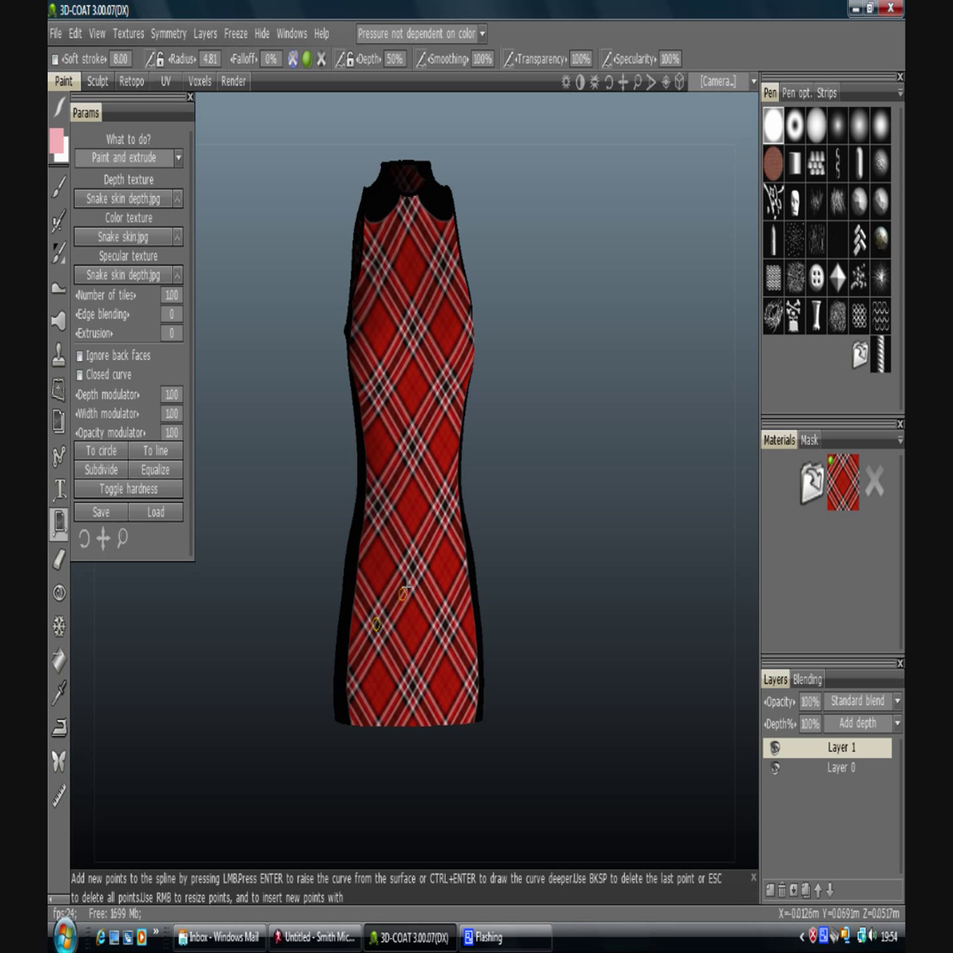
pyautogui.click(419, 565)
pyautogui.click(426, 385)
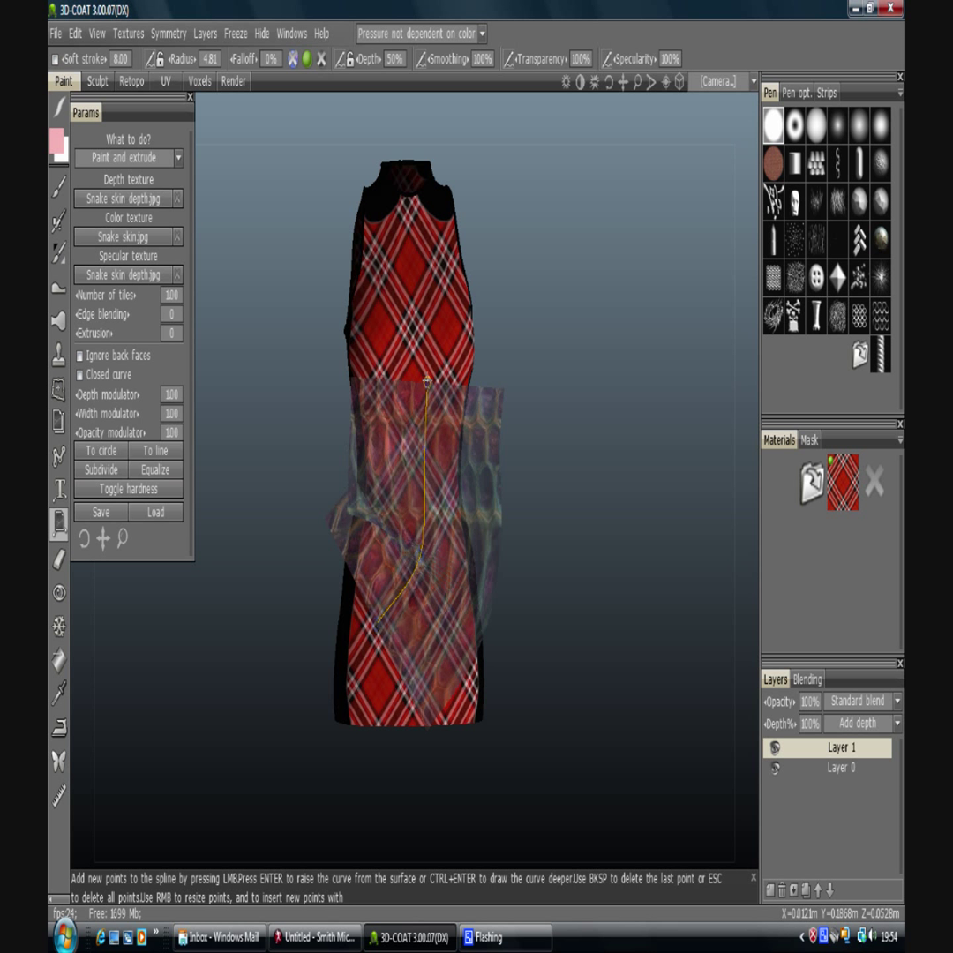
pyautogui.click(426, 318)
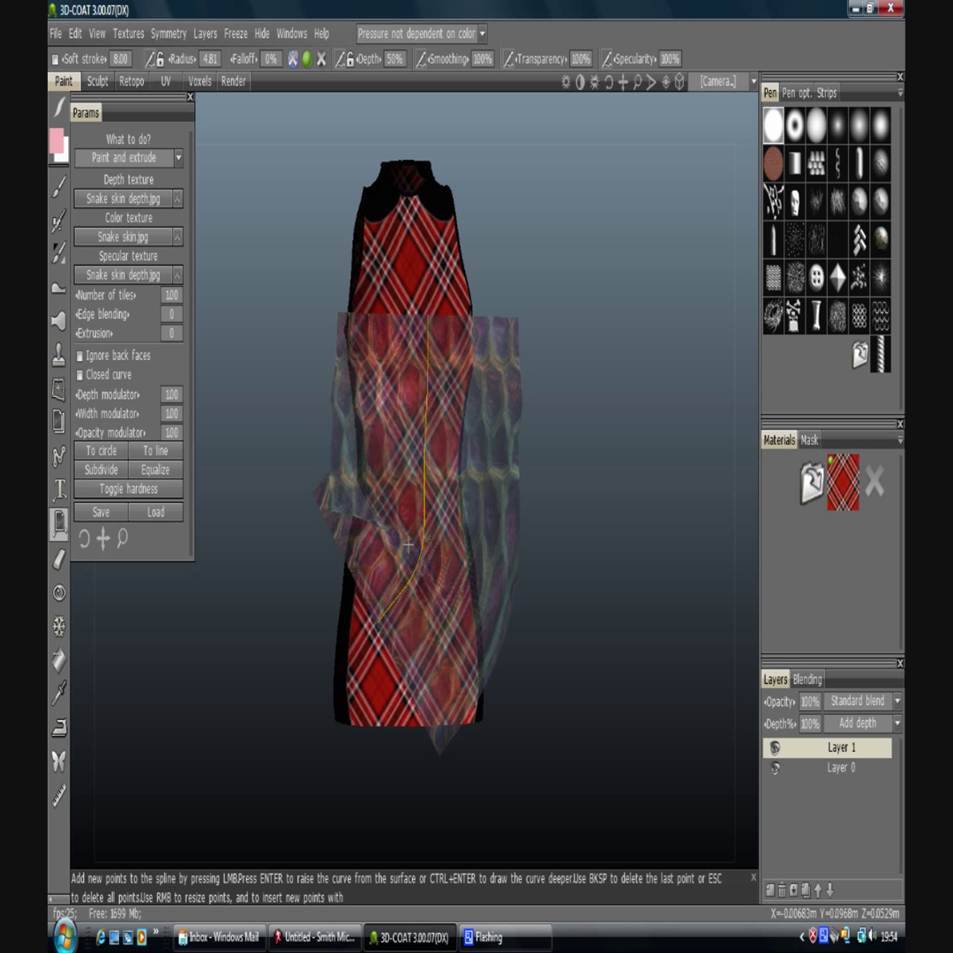
# Delete the points of the snake skin curve and abandon it
pyautogui.press('BackSpace')
pyautogui.press('BackSpace')
pyautogui.press('BackSpace')
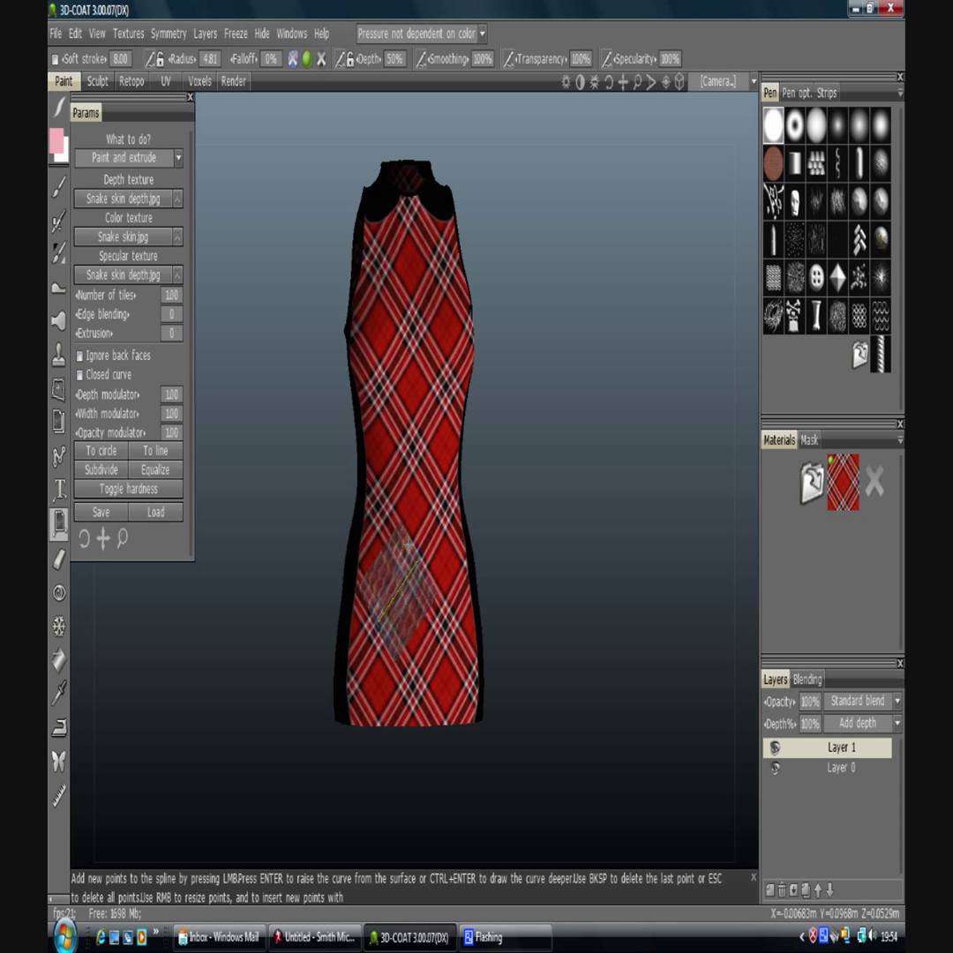
pyautogui.press('Escape')
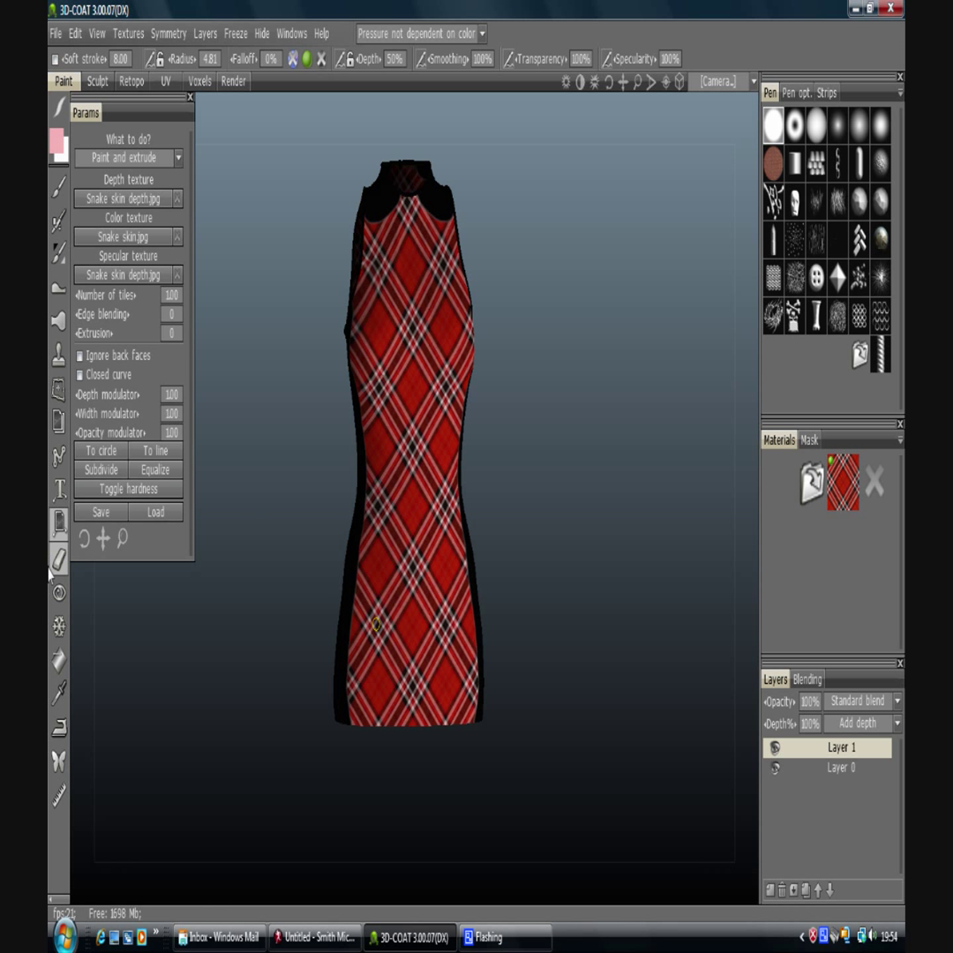
# Try the Eraser with a short diagonal stroke on the dress's lower front and undo the stroke
pyautogui.click(63, 562)
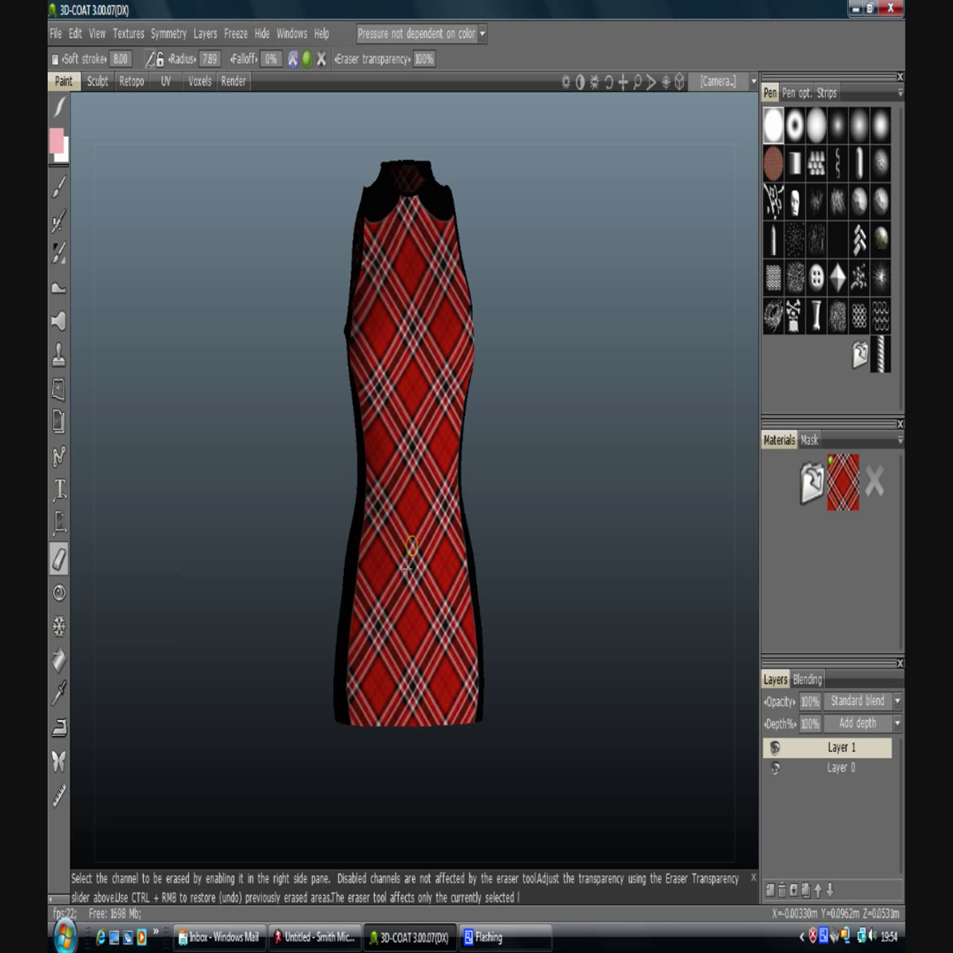
pyautogui.moveTo(411, 544); pyautogui.dragTo(434, 611)
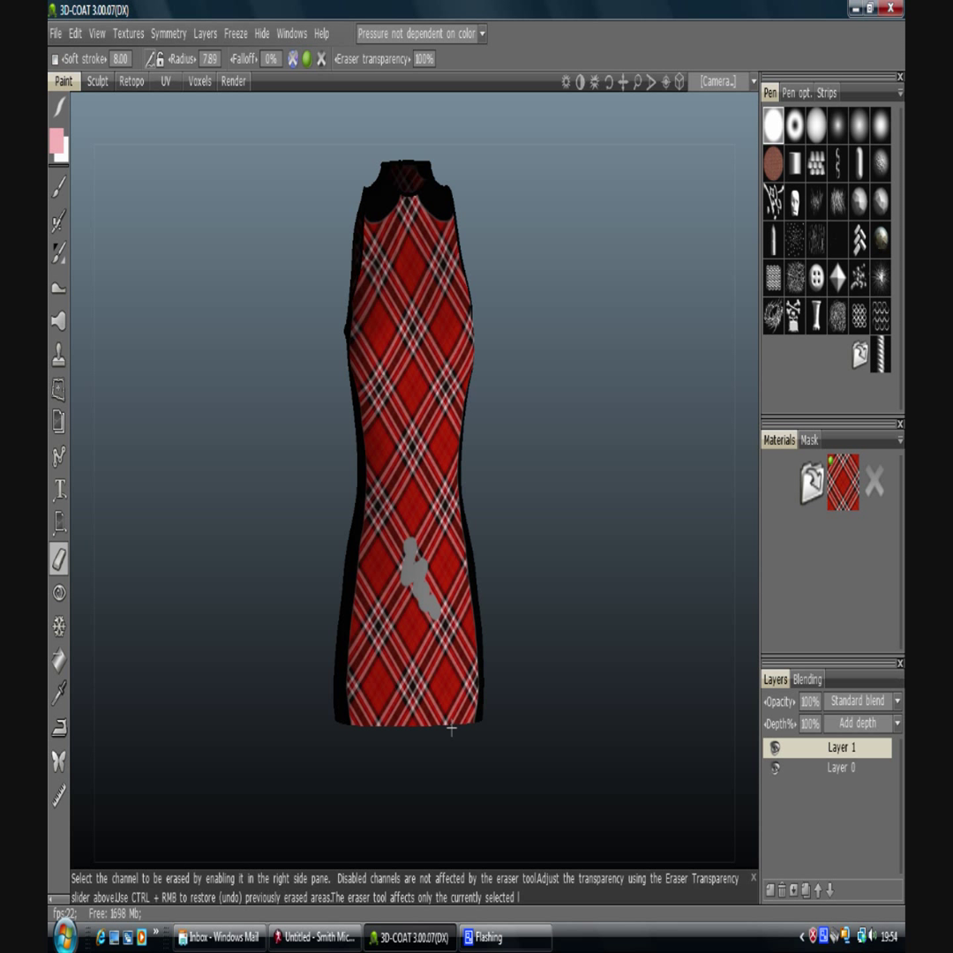
pyautogui.hotkey('ctrl', 'z')
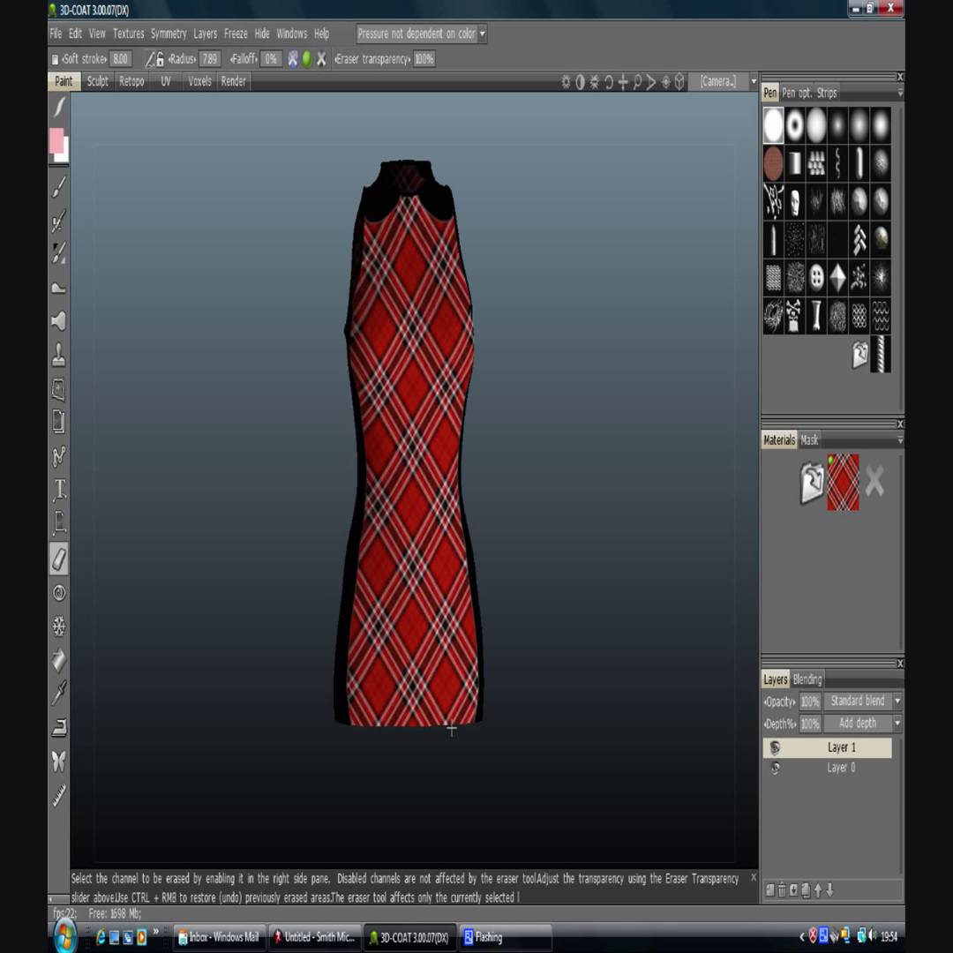
# Try the Hide tool on a small patch of faces at the middle of the dress and unhide all faces
pyautogui.click(60, 596)
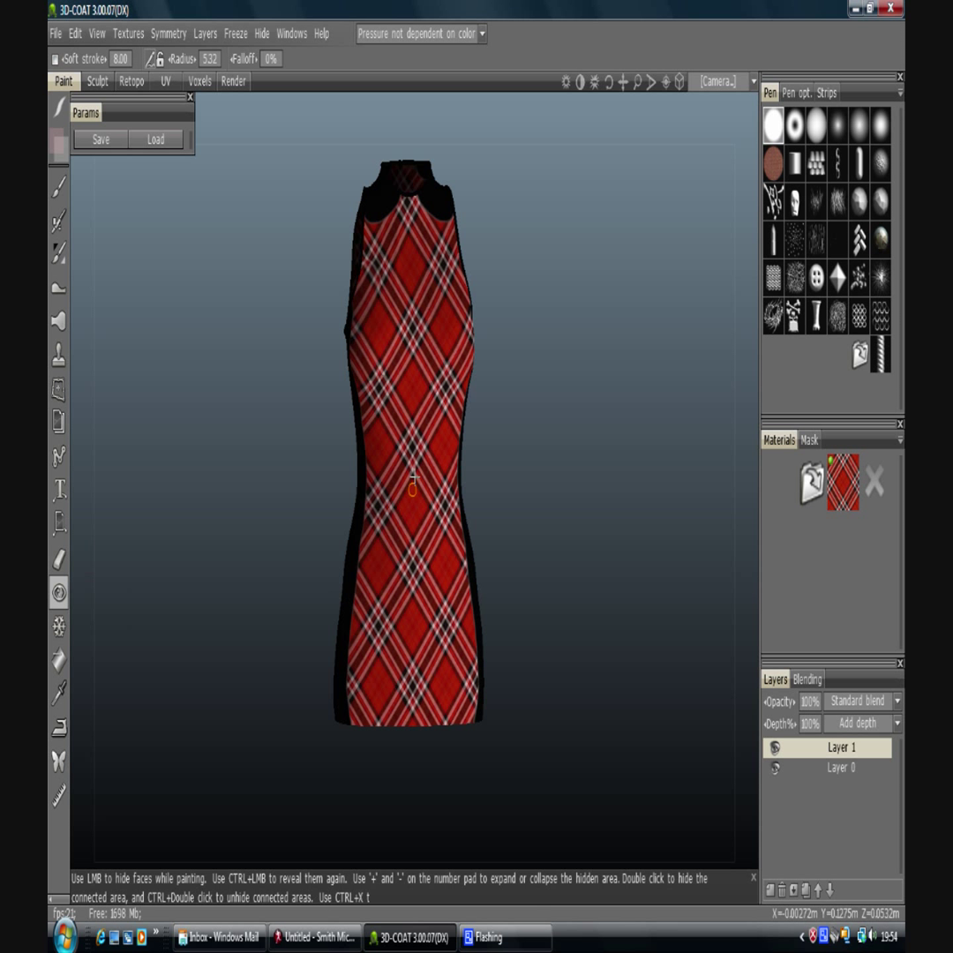
pyautogui.moveTo(413, 480); pyautogui.dragTo(411, 501)
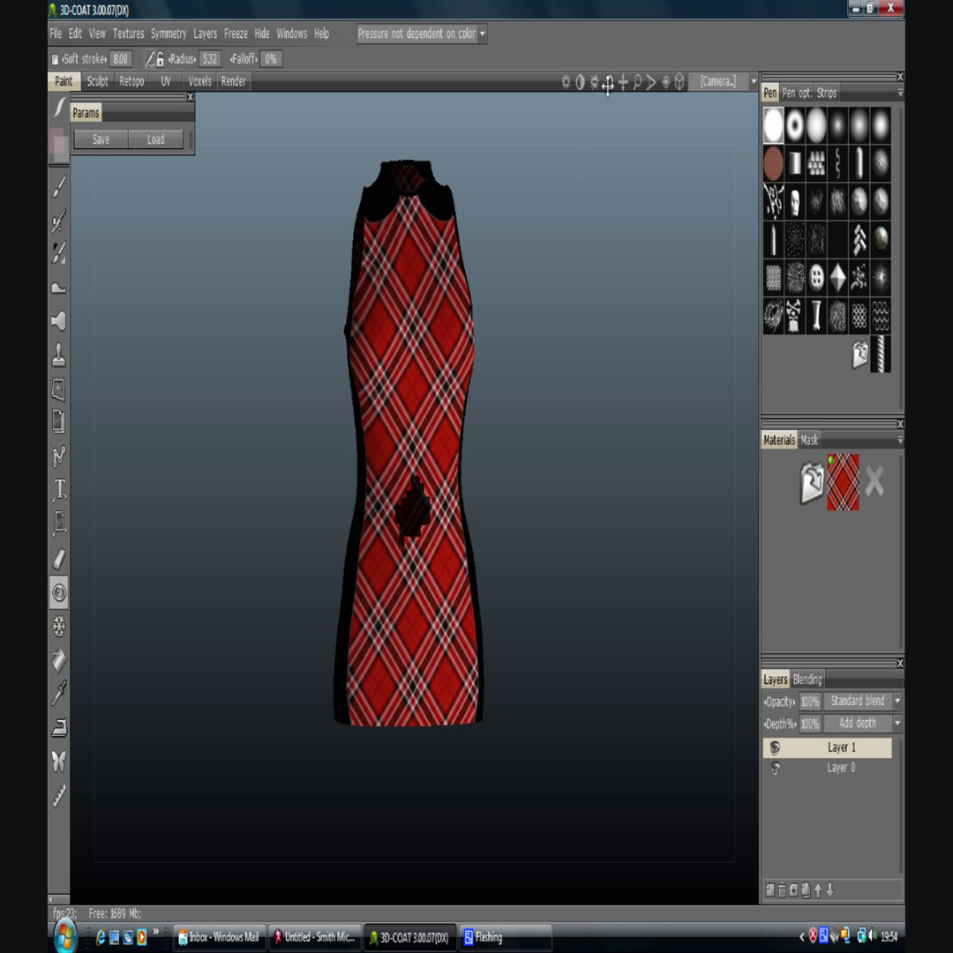
pyautogui.moveTo(607, 84)
pyautogui.mouseDown()
pyautogui.moveTo(602, 97)
pyautogui.moveTo(605, 88)
pyautogui.mouseUp()
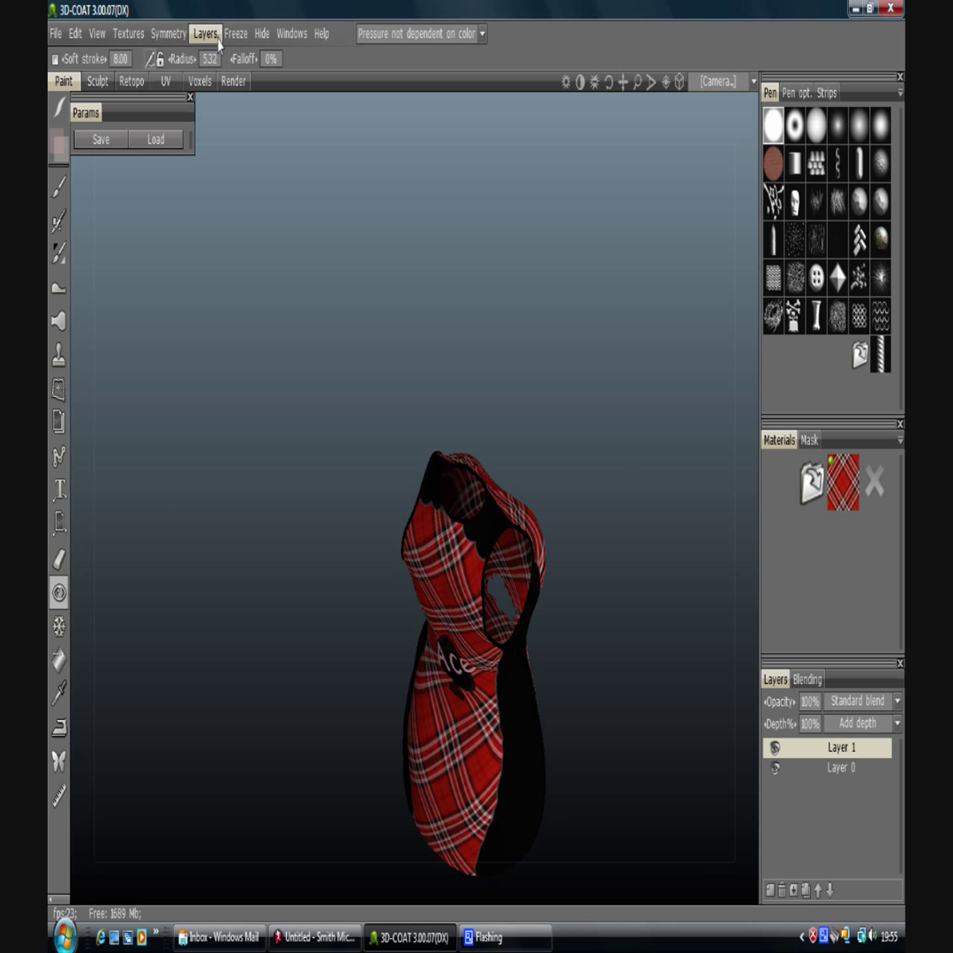
pyautogui.click(262, 34)
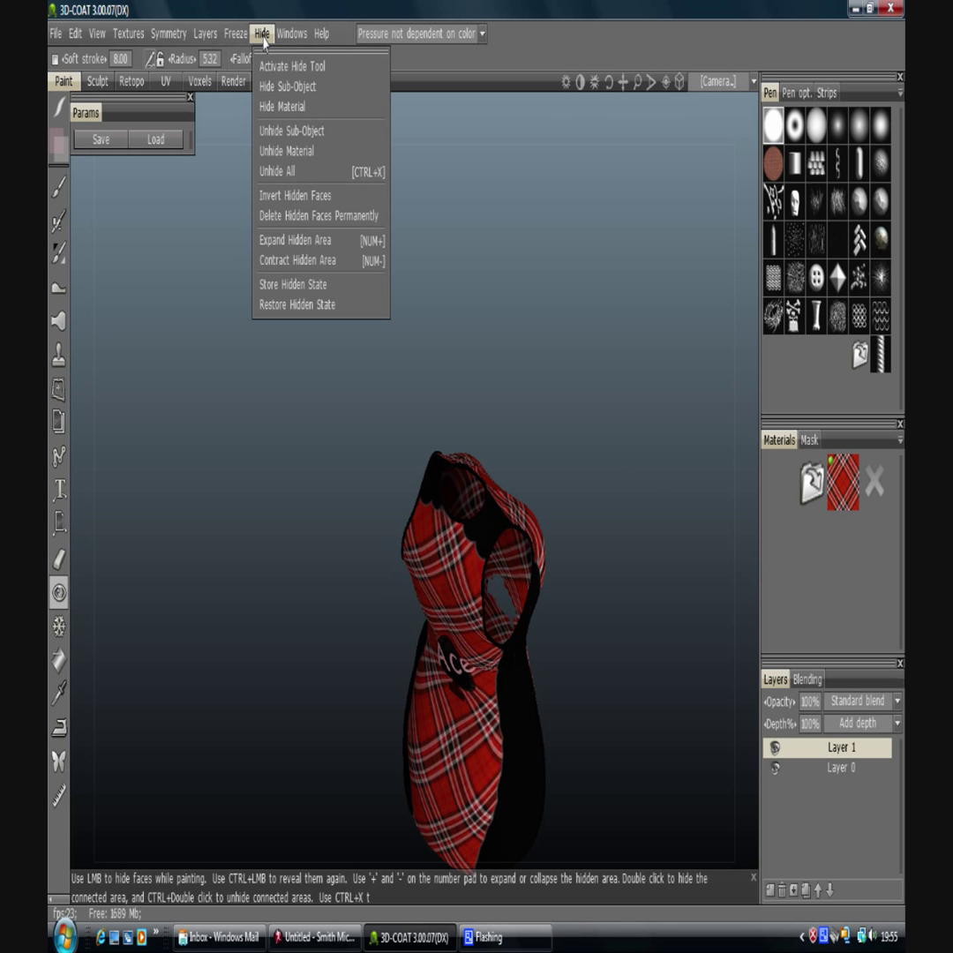
pyautogui.click(286, 176)
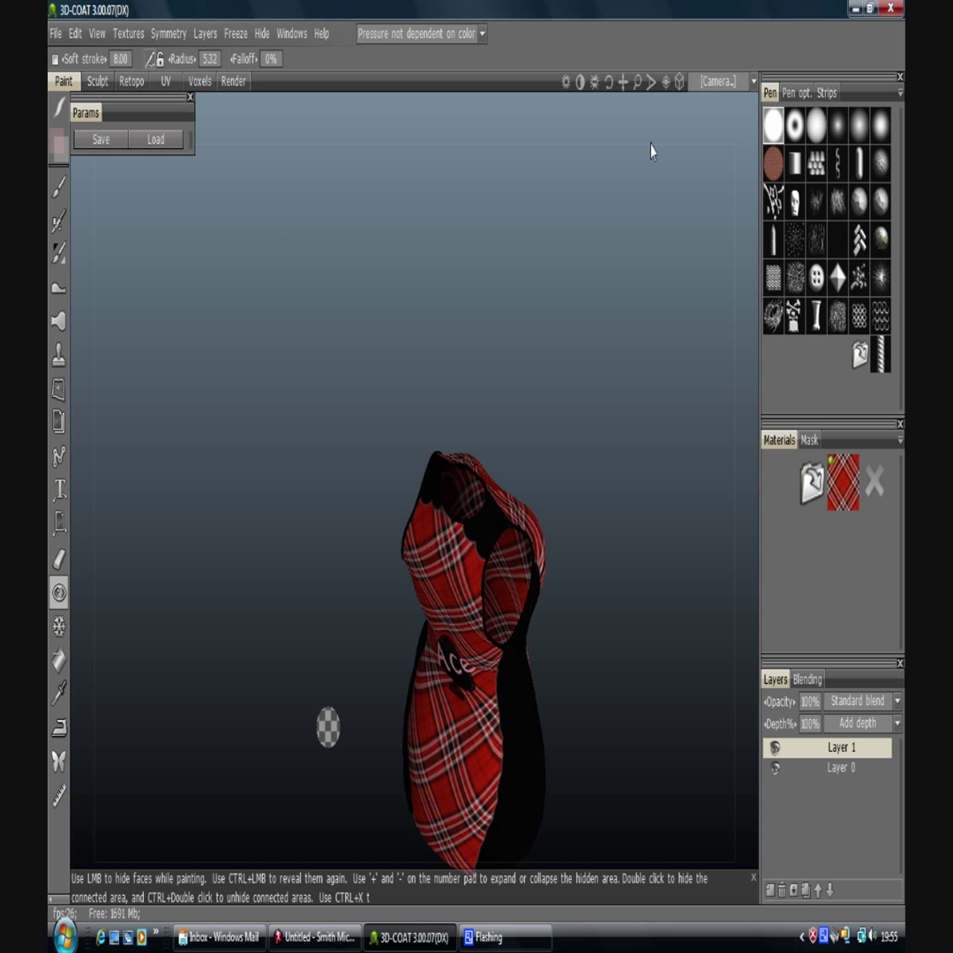
# Freeze a winding S-shaped area on the lower front of the dress in Freeze all mode
pyautogui.moveTo(610, 83); pyautogui.dragTo(609, 134)
pyautogui.moveTo(602, 281); pyautogui.dragTo(627, 267, button='middle')
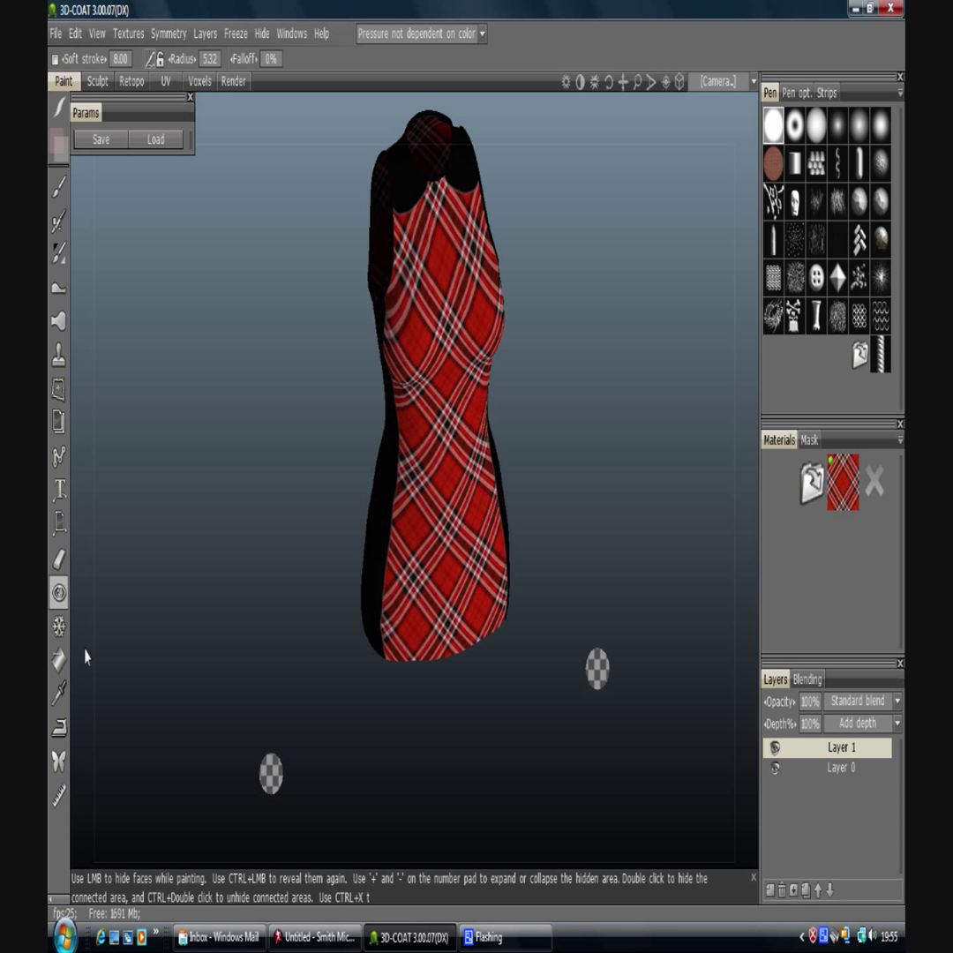
pyautogui.click(58, 625)
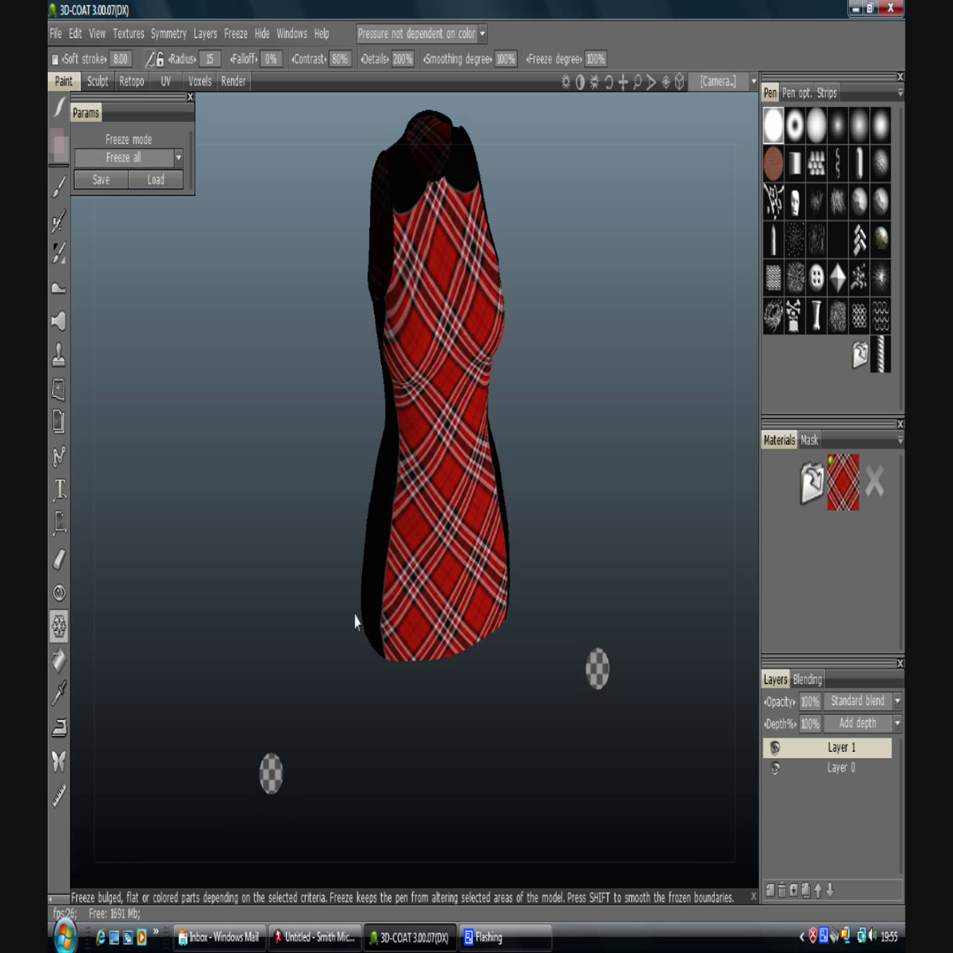
pyautogui.moveTo(446, 432)
pyautogui.mouseDown()
pyautogui.moveTo(459, 498)
pyautogui.moveTo(427, 565)
pyautogui.moveTo(471, 578)
pyautogui.mouseUp()
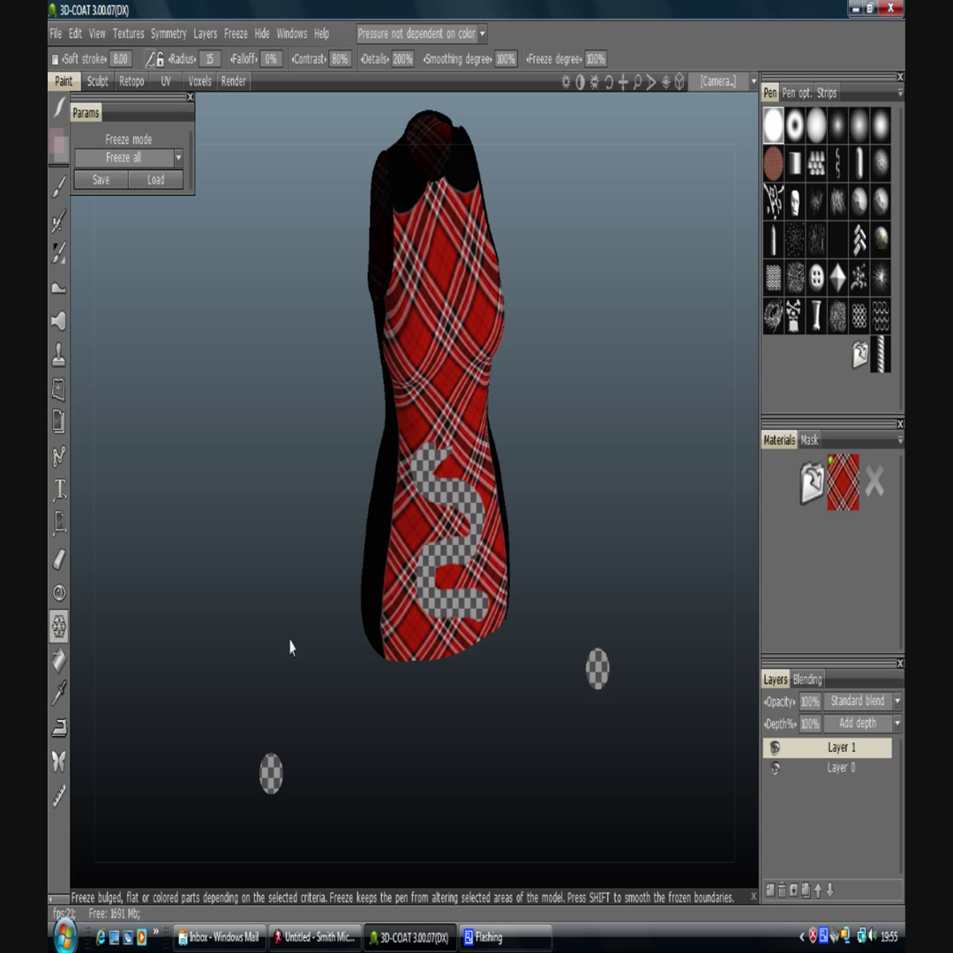
# Unfreeze all frozen areas of the model
pyautogui.click(235, 33)
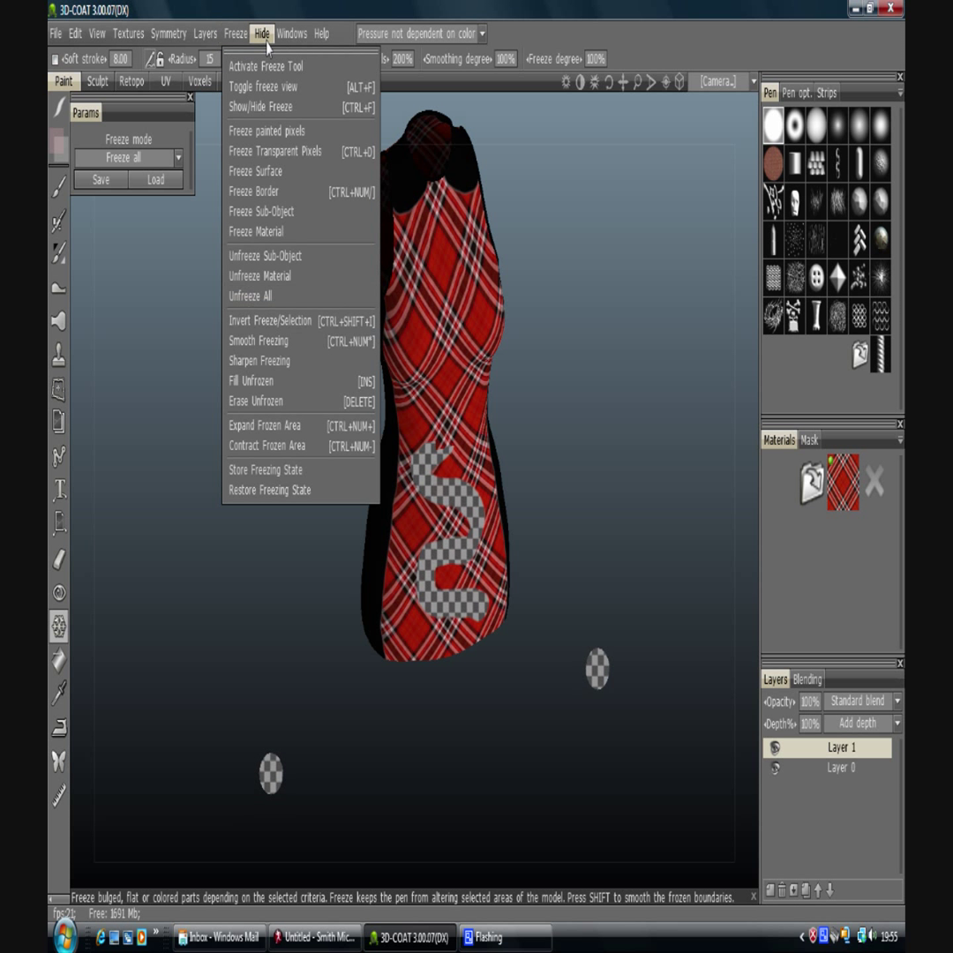
pyautogui.click(245, 39)
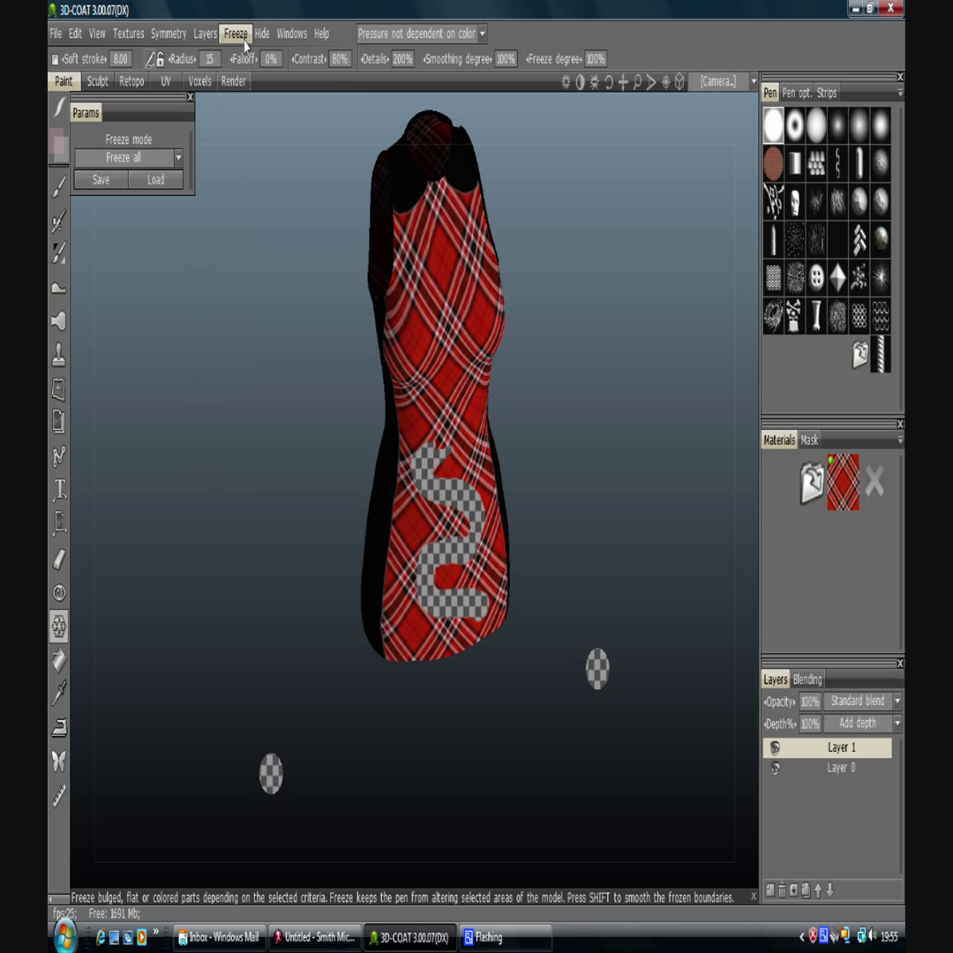
pyautogui.click(244, 40)
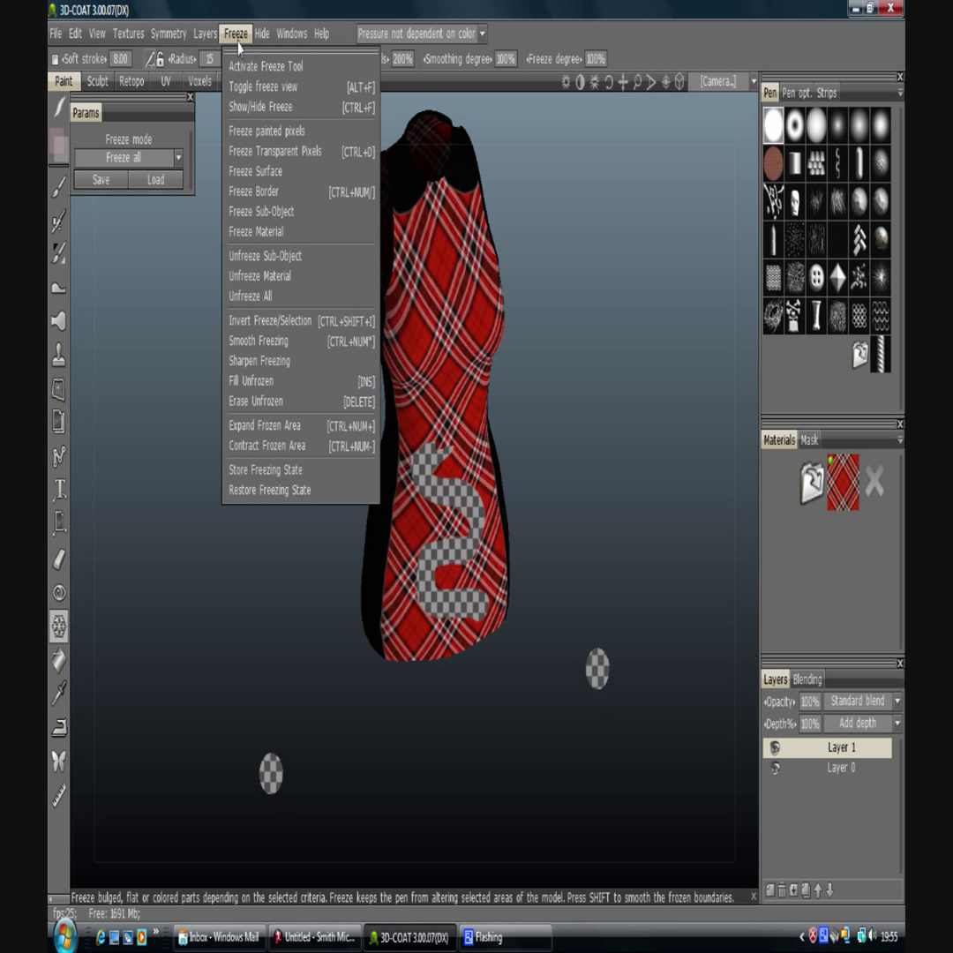
pyautogui.click(247, 297)
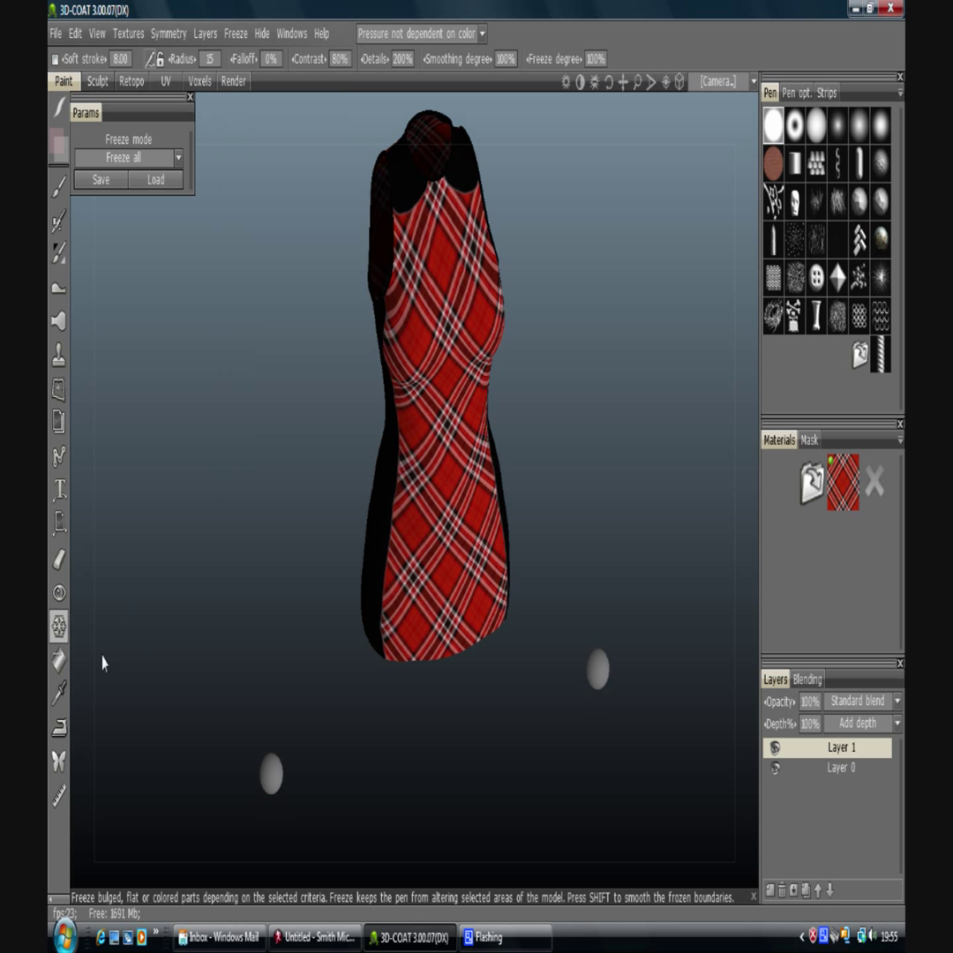
# Sample the dark red of the tartan near the dress's hem as the primary colour
pyautogui.click(59, 660)
pyautogui.click(58, 695)
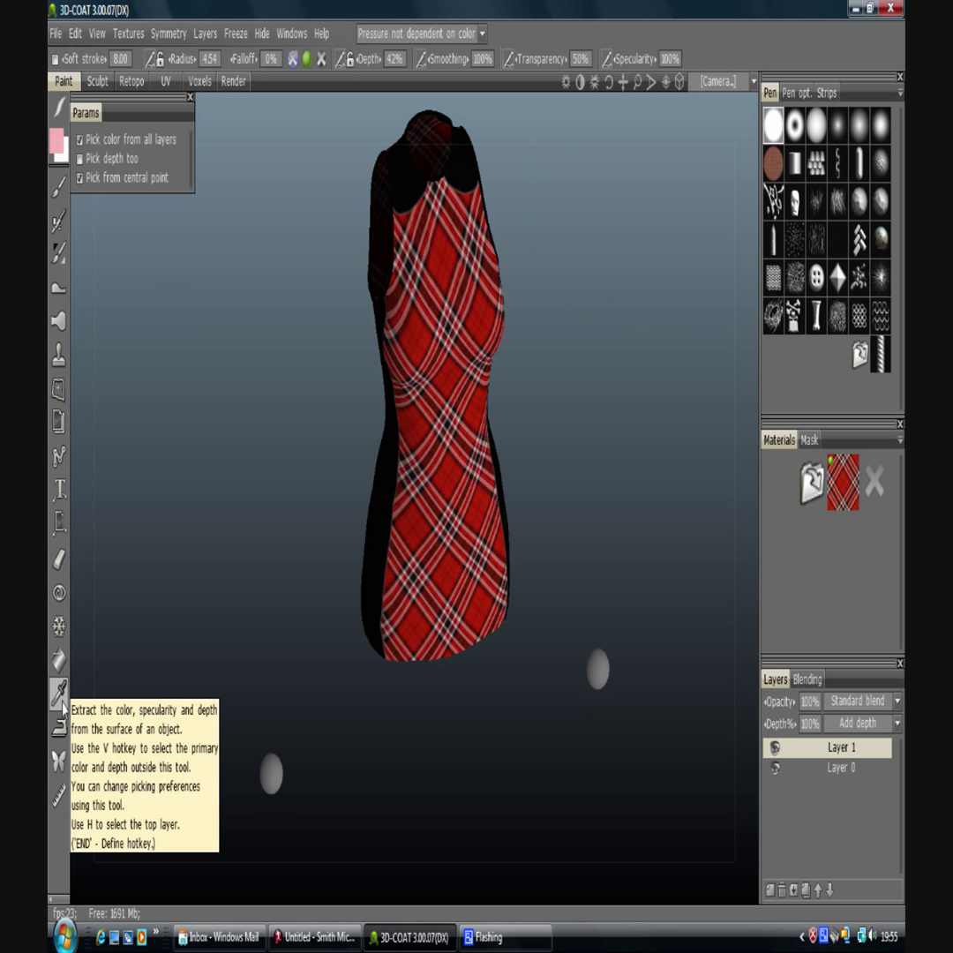
pyautogui.click(388, 626)
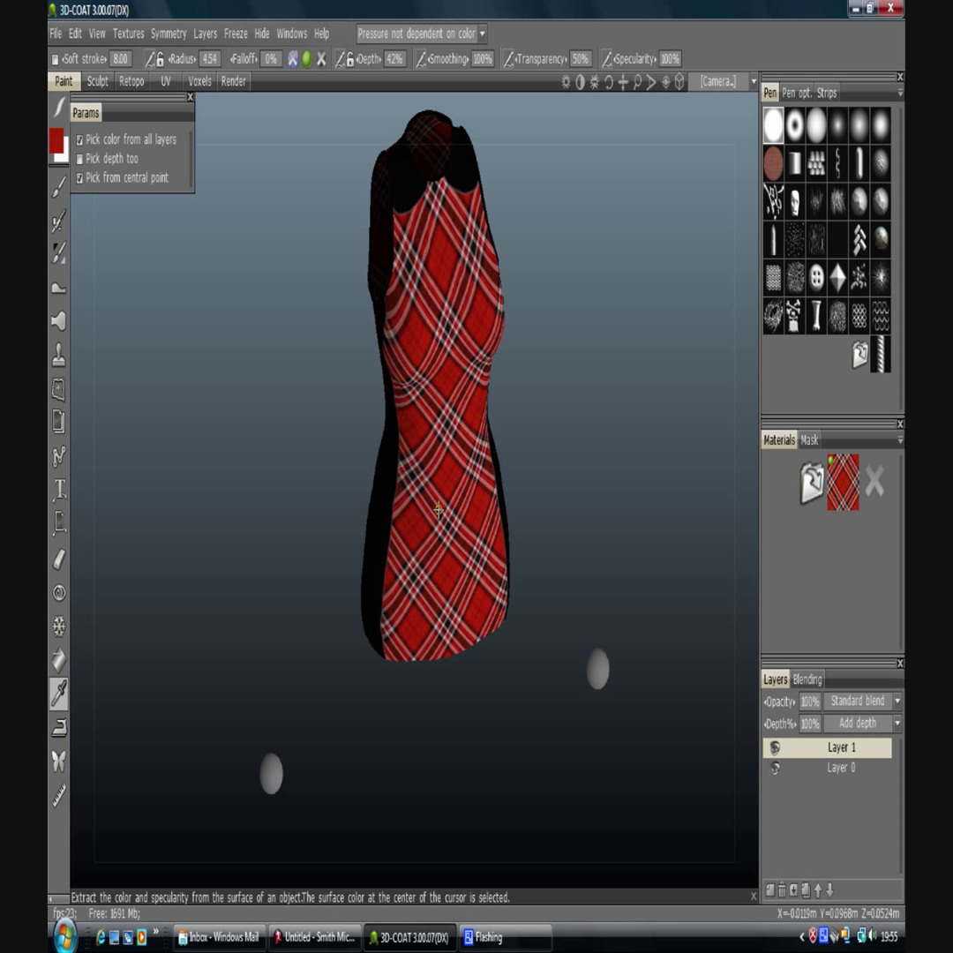
# View the settings of the surface-flattening tool and of the topological symmetry tool
pyautogui.click(60, 730)
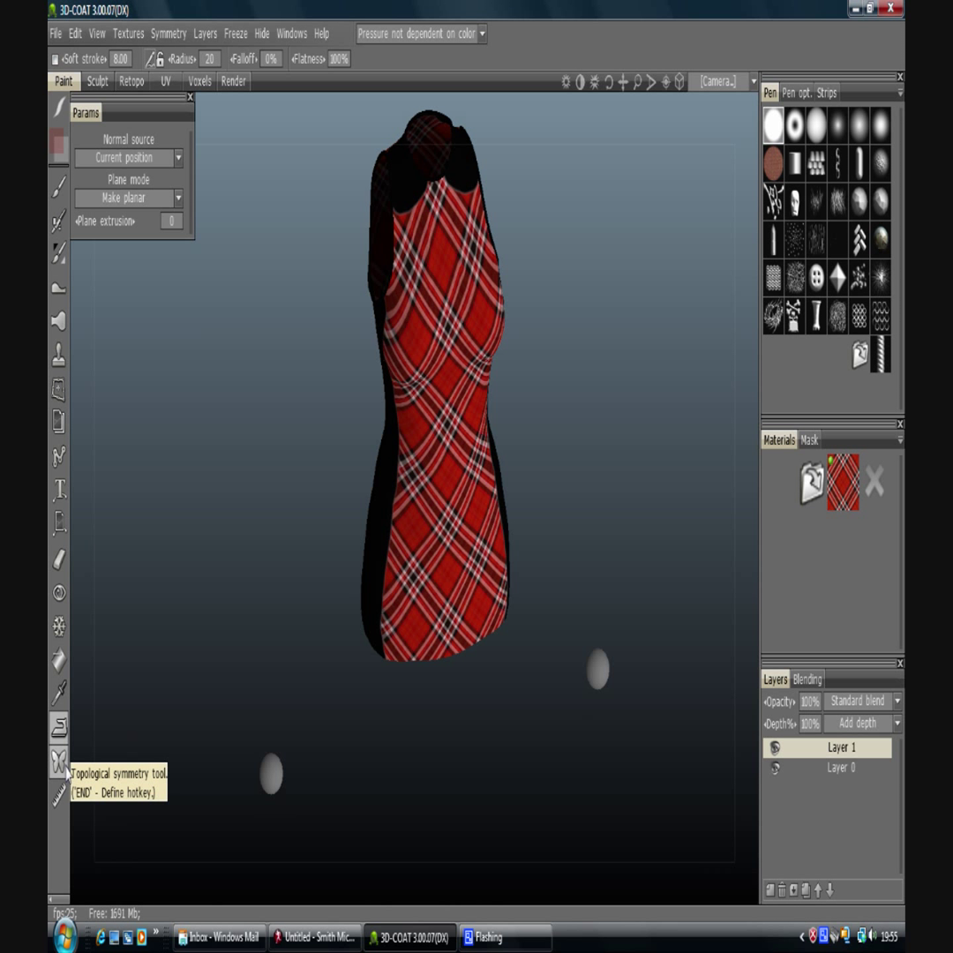
pyautogui.click(59, 760)
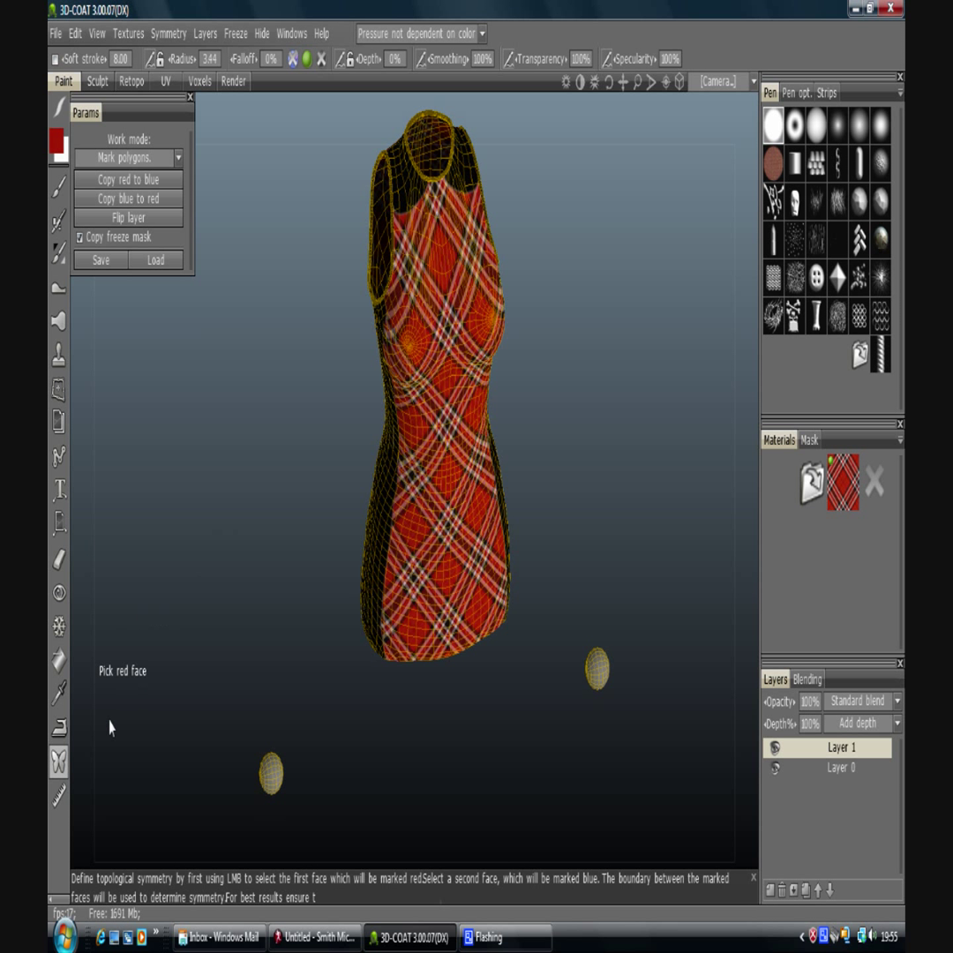
# Measure a lengthwise distance from the waist towards the hem and a crosswise distance over the hips of the dress
pyautogui.click(59, 797)
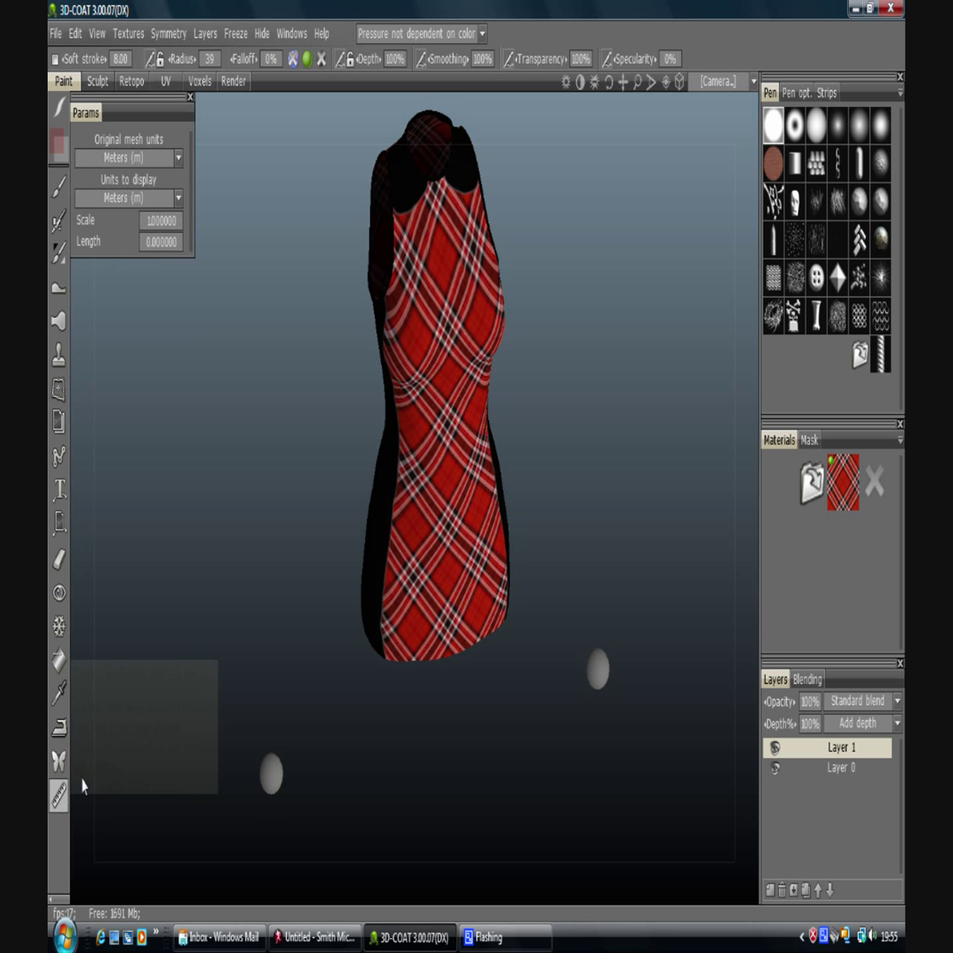
pyautogui.moveTo(454, 419)
pyautogui.mouseDown()
pyautogui.moveTo(432, 577)
pyautogui.moveTo(403, 621)
pyautogui.mouseUp()
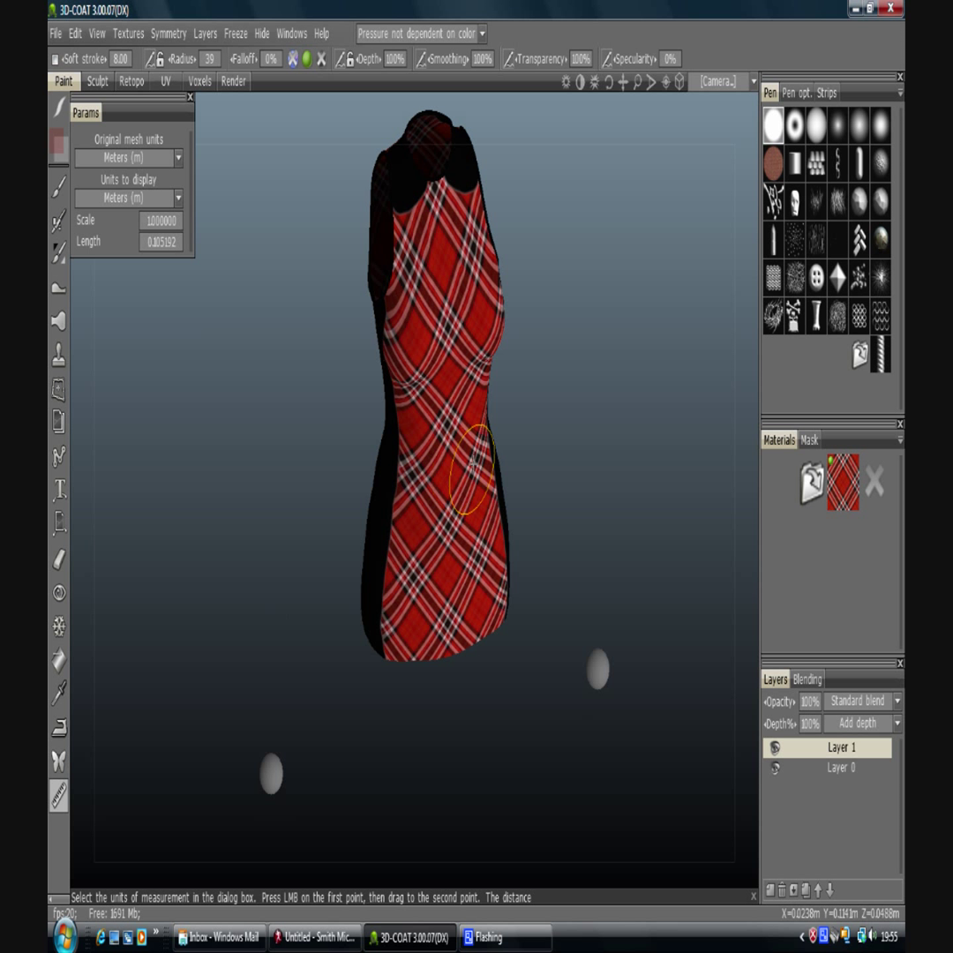
pyautogui.moveTo(470, 468); pyautogui.dragTo(416, 478)
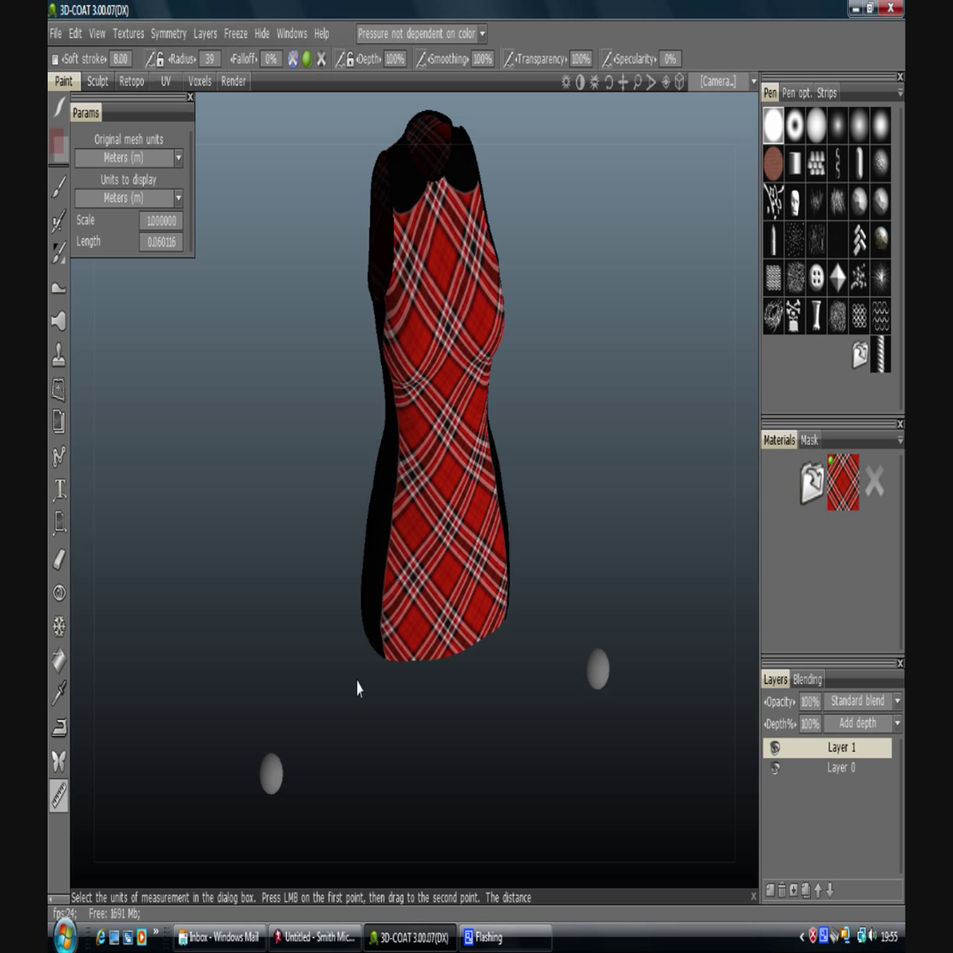
# Paint a tilted square patch in the sampled dark red over the dress's front waist, using the brush in rotated-square drawing mode
pyautogui.moveTo(615, 413); pyautogui.dragTo(587, 563)
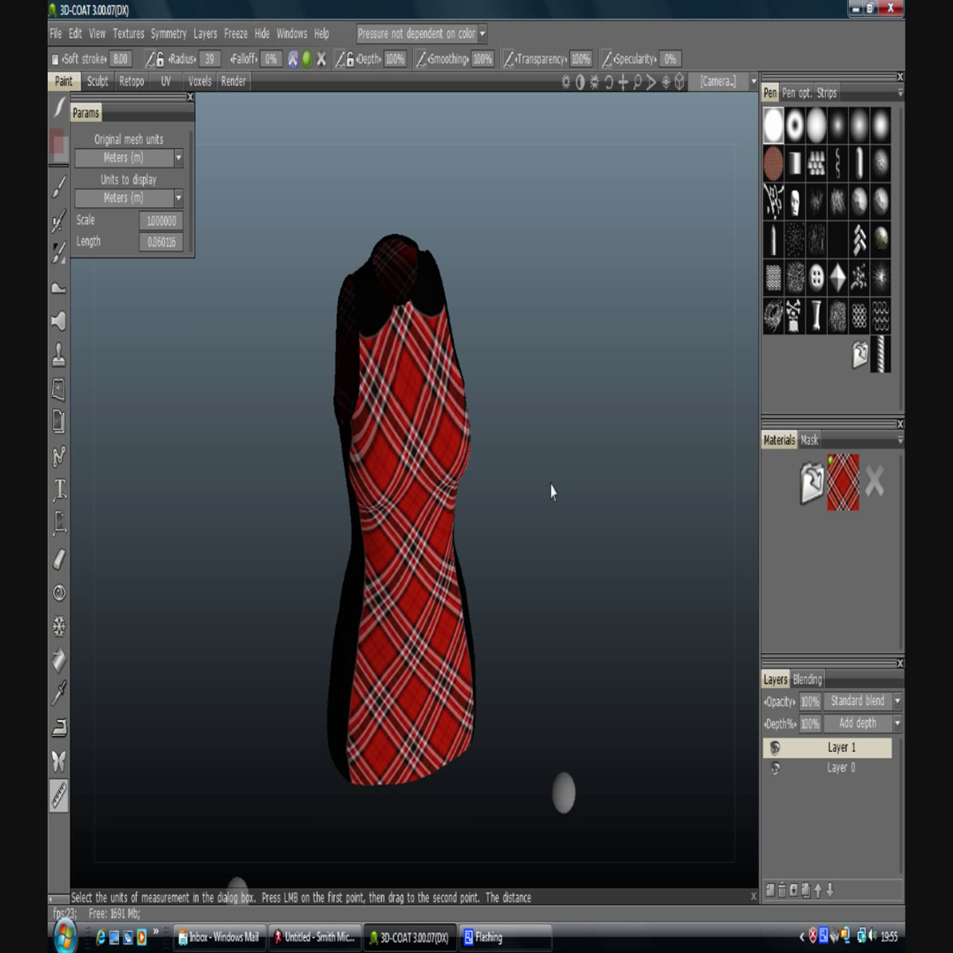
pyautogui.moveTo(609, 82)
pyautogui.mouseDown()
pyautogui.moveTo(624, 82)
pyautogui.moveTo(590, 86)
pyautogui.moveTo(607, 83)
pyautogui.mouseUp()
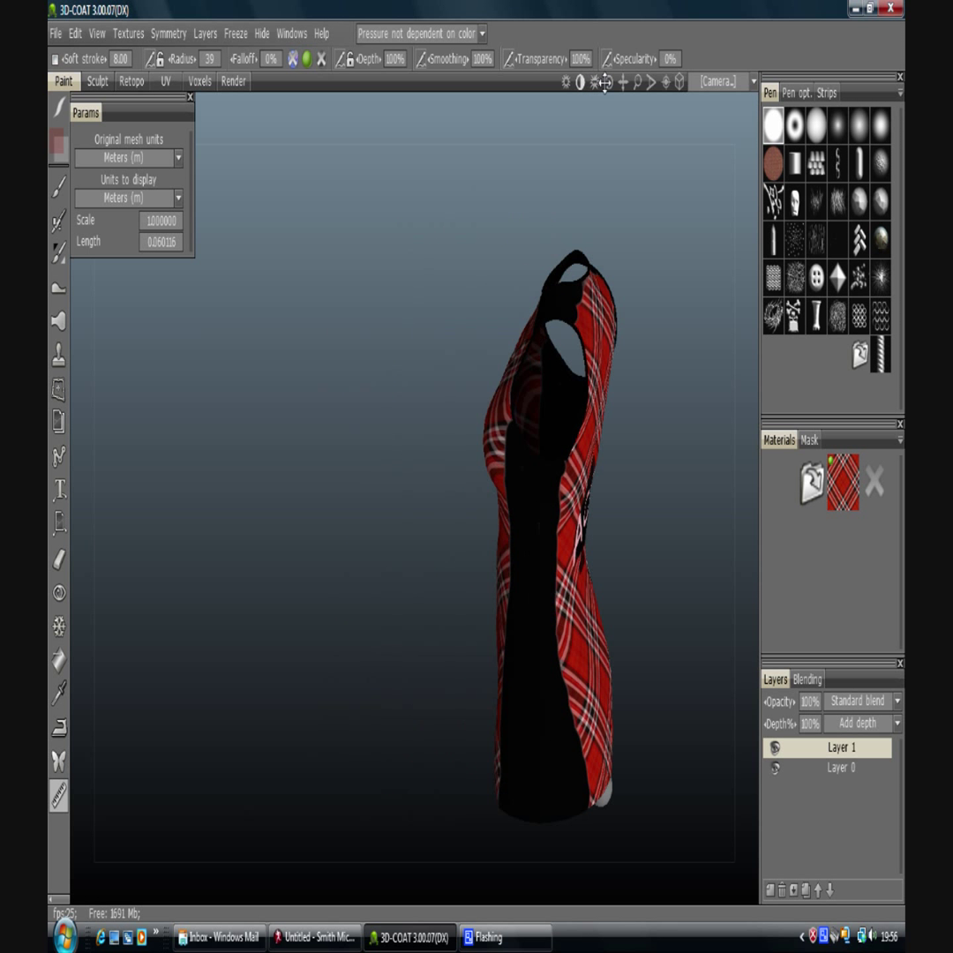
pyautogui.moveTo(694, 316); pyautogui.dragTo(565, 261, button='middle')
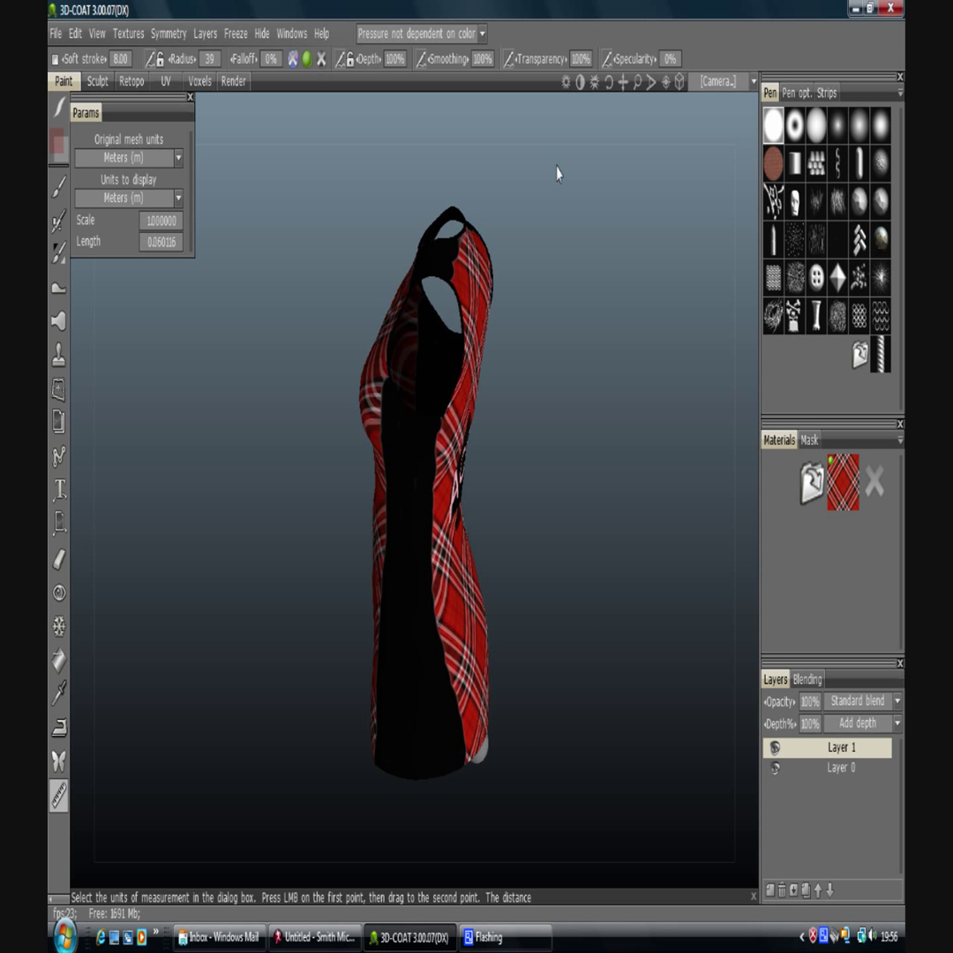
pyautogui.moveTo(613, 71); pyautogui.dragTo(521, 66)
pyautogui.moveTo(584, 382); pyautogui.dragTo(579, 305, button='middle')
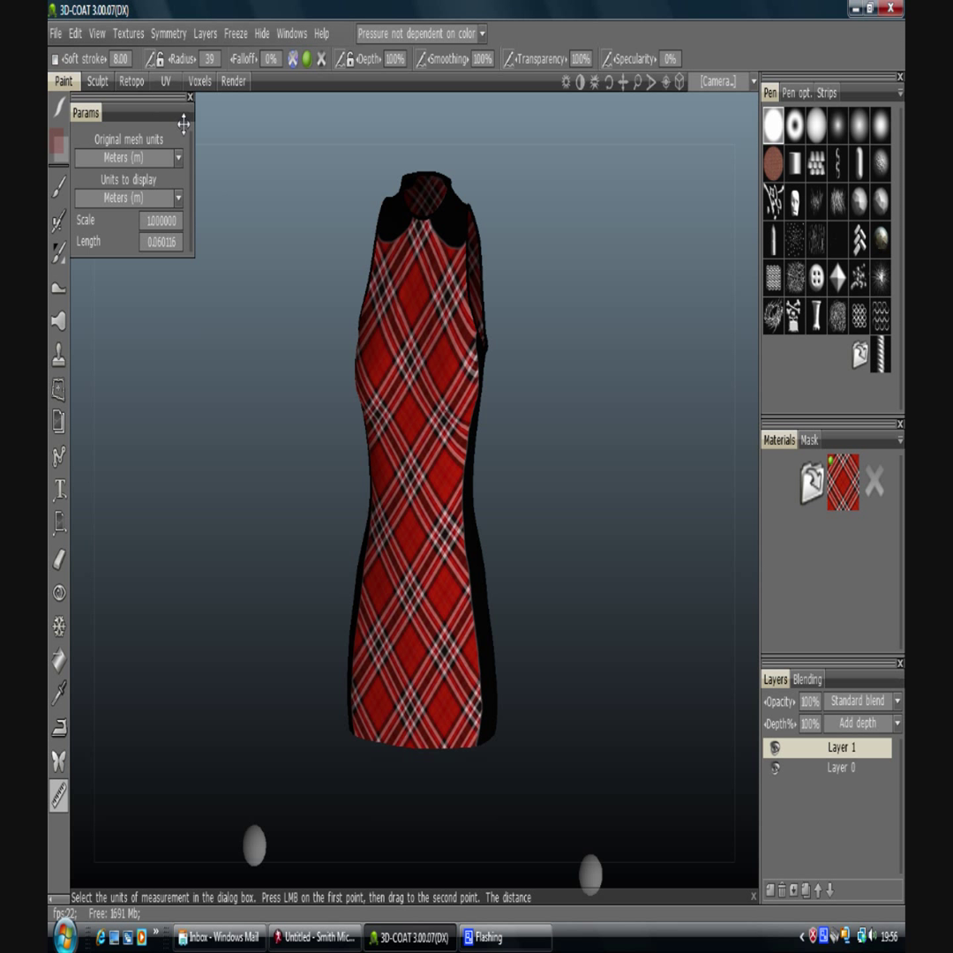
pyautogui.click(58, 188)
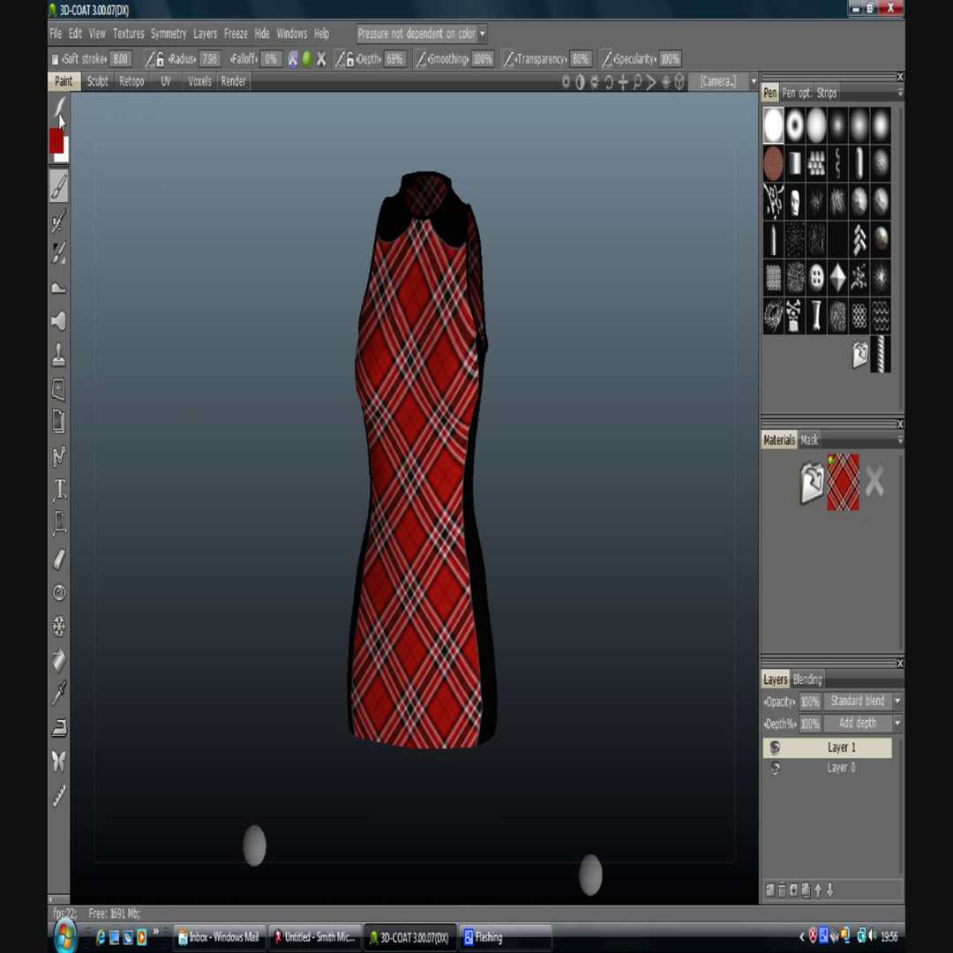
pyautogui.moveTo(60, 119)
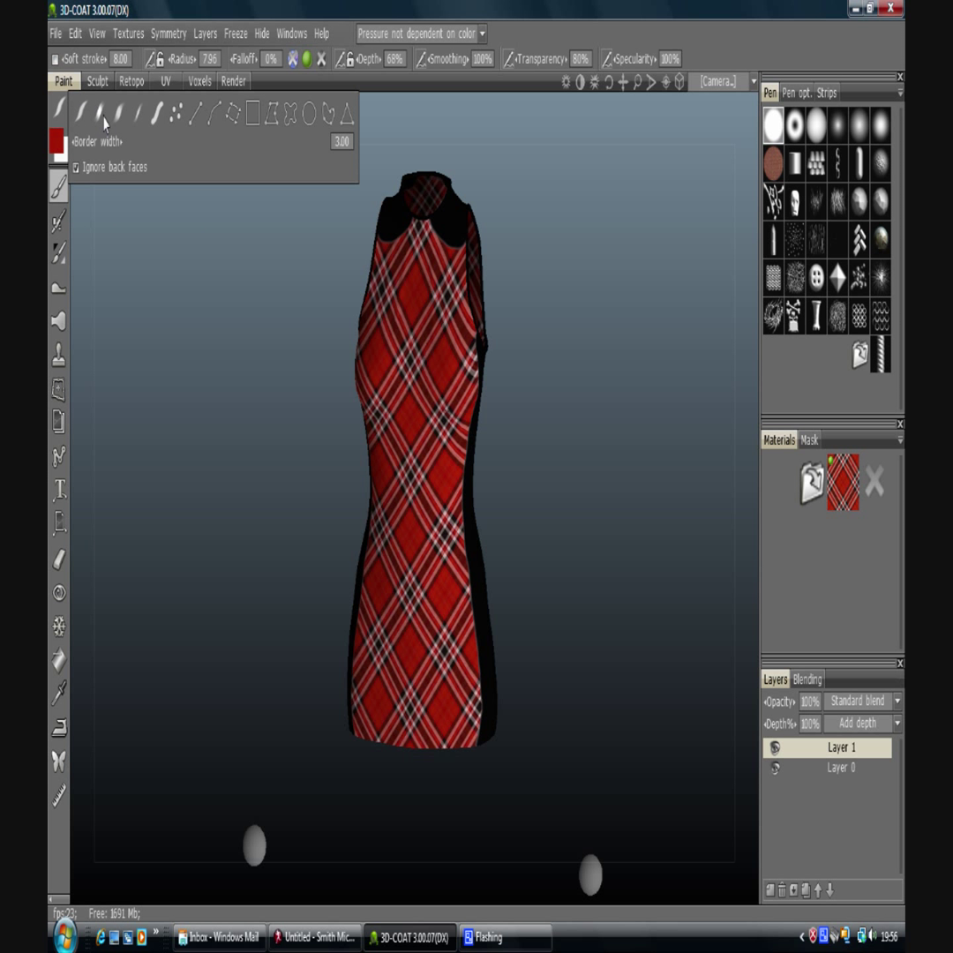
pyautogui.click(231, 118)
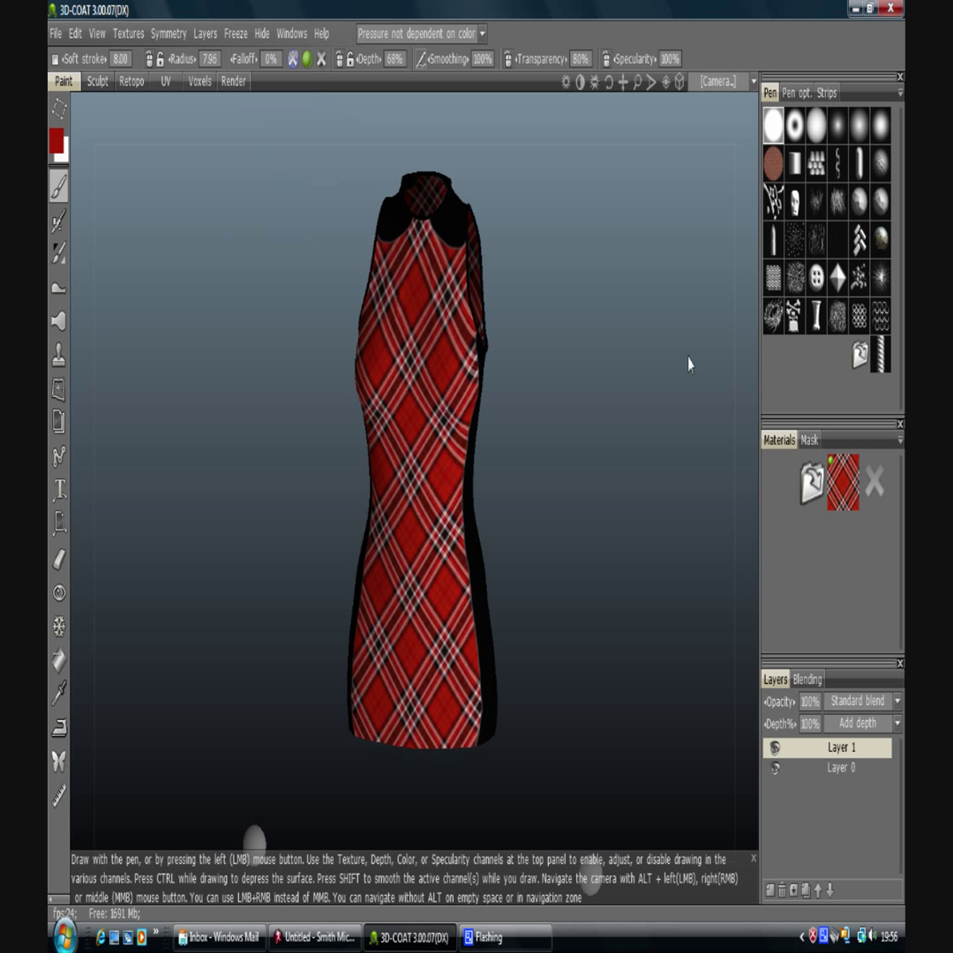
pyautogui.moveTo(404, 472); pyautogui.dragTo(449, 404)
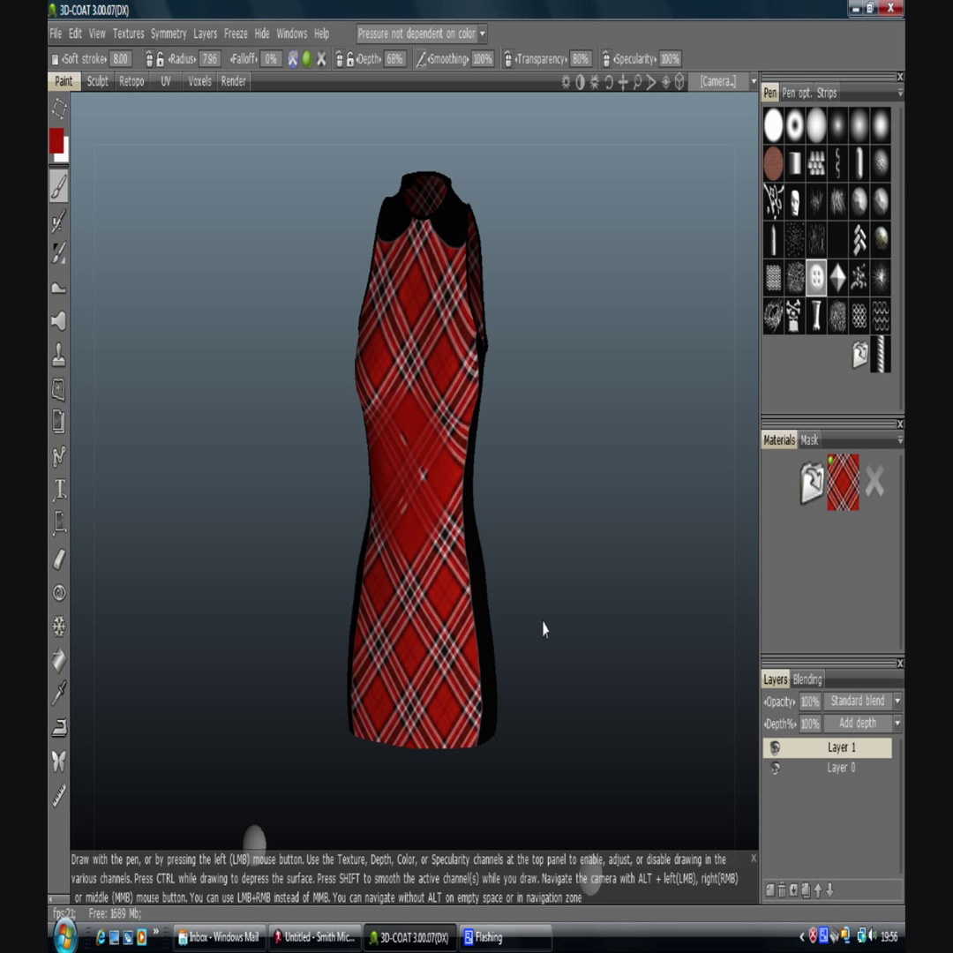
# Undo the dark red patch and set the primary colour to off-white with hue 34, saturation 5% and lightness 92%
pyautogui.hotkey('ctrl', 'z')
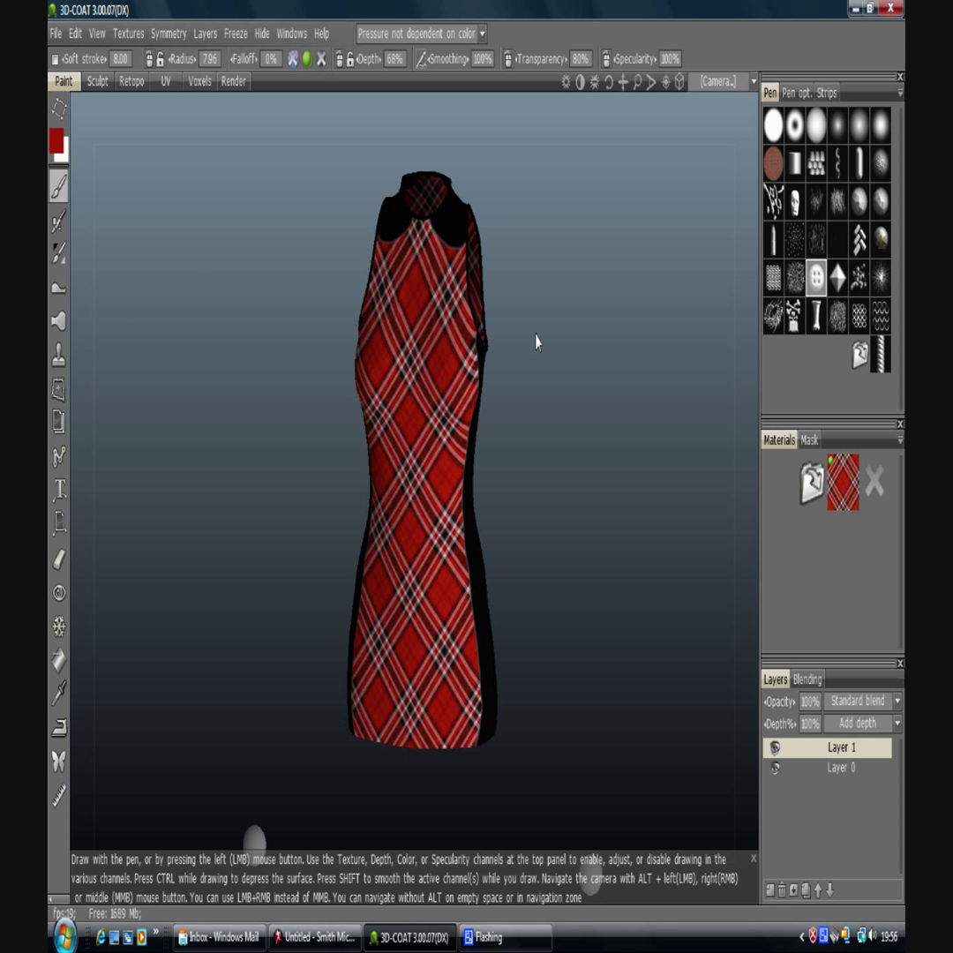
pyautogui.click(60, 147)
pyautogui.click(391, 570)
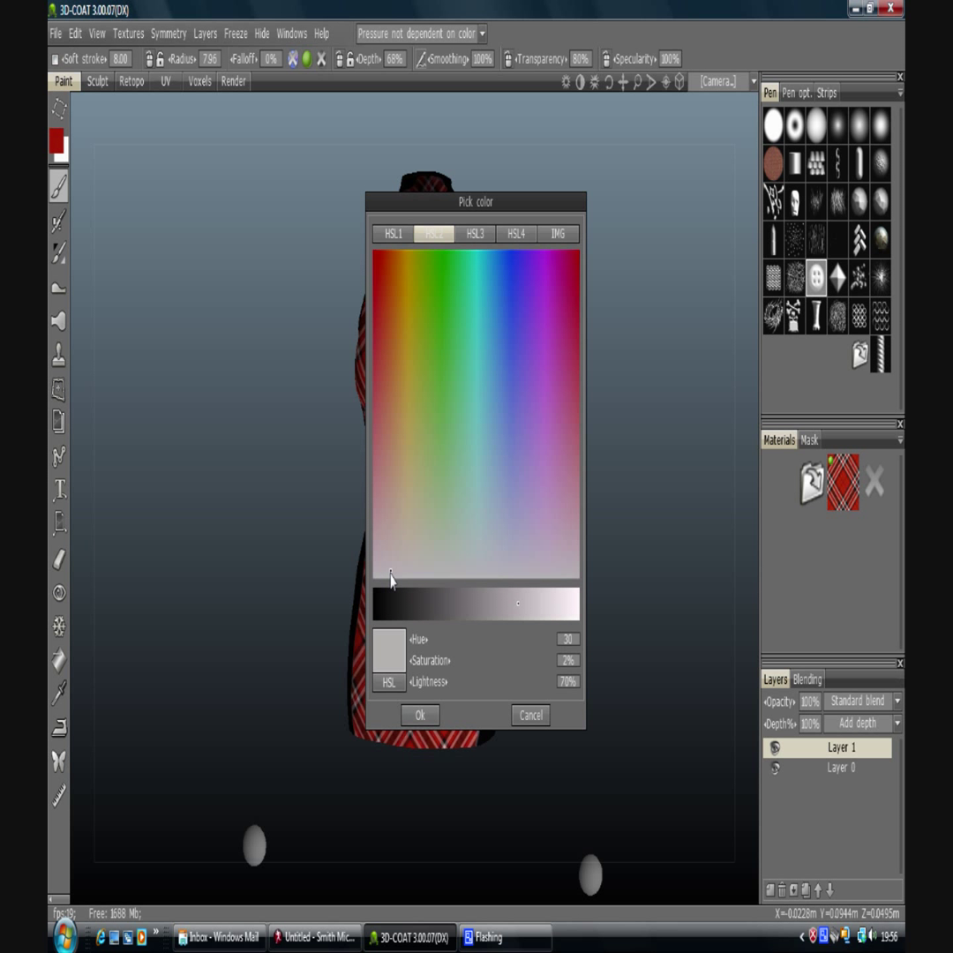
pyautogui.click(391, 560)
pyautogui.click(563, 604)
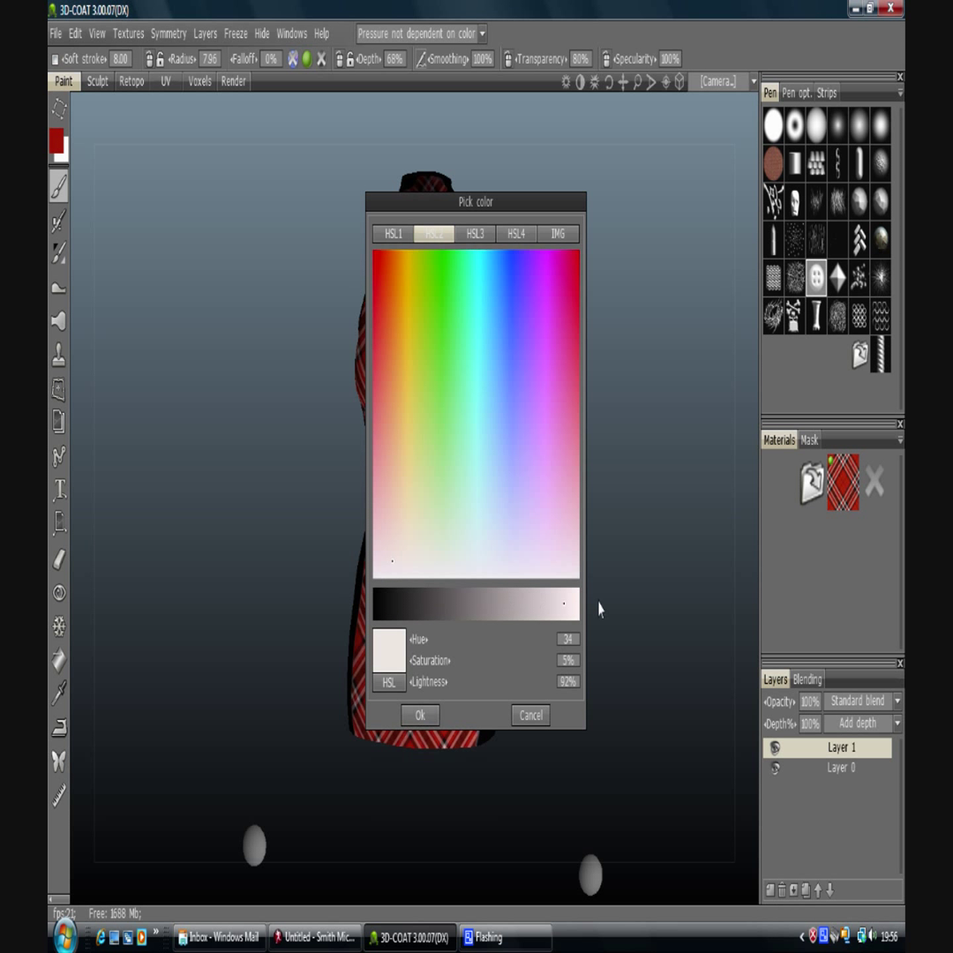
pyautogui.click(420, 715)
# Try an off-white button stamp on the dress's front waist, once without and once with depth drawing enabled, undoing each
pyautogui.click(413, 498)
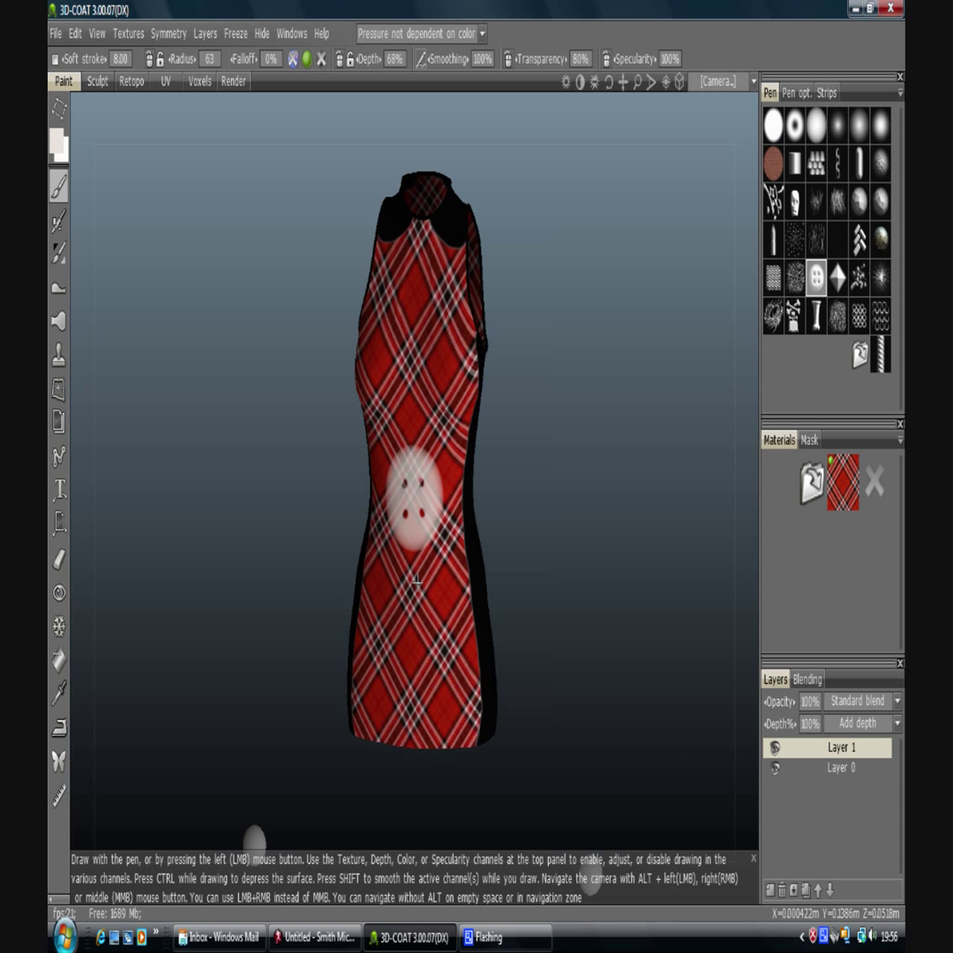
pyautogui.hotkey('ctrl', 'z')
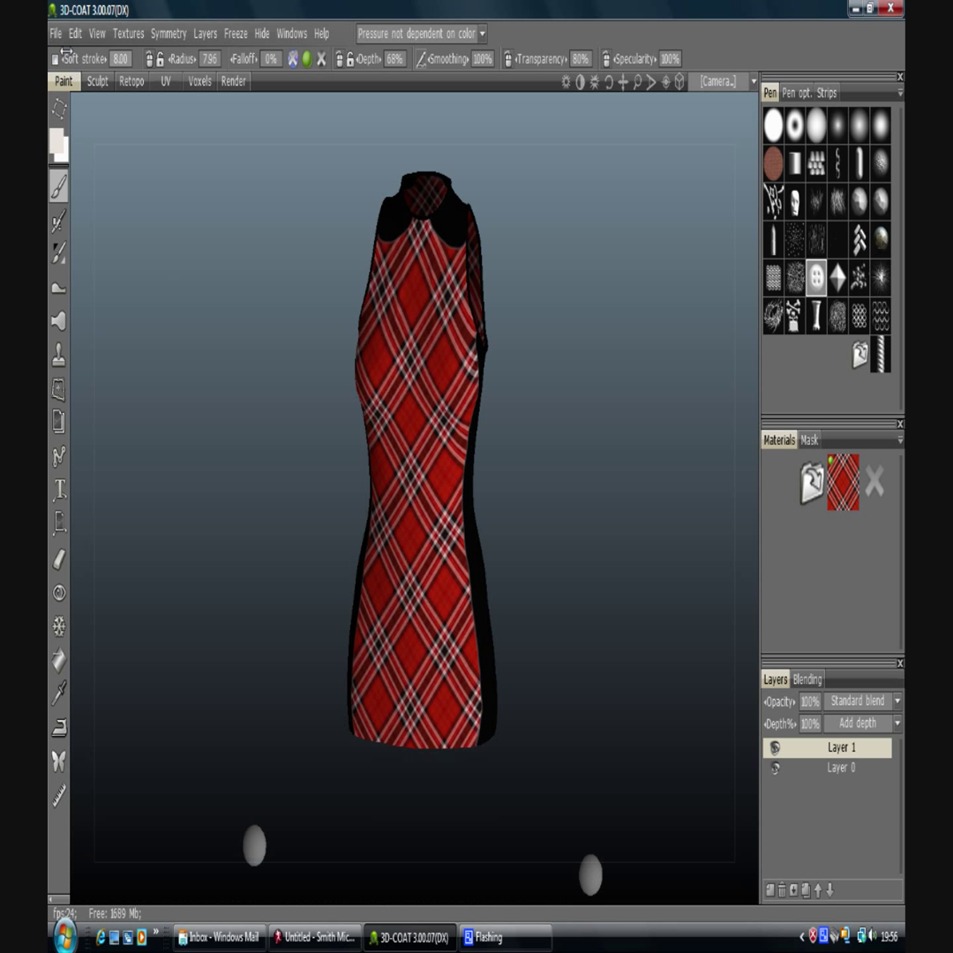
pyautogui.click(292, 59)
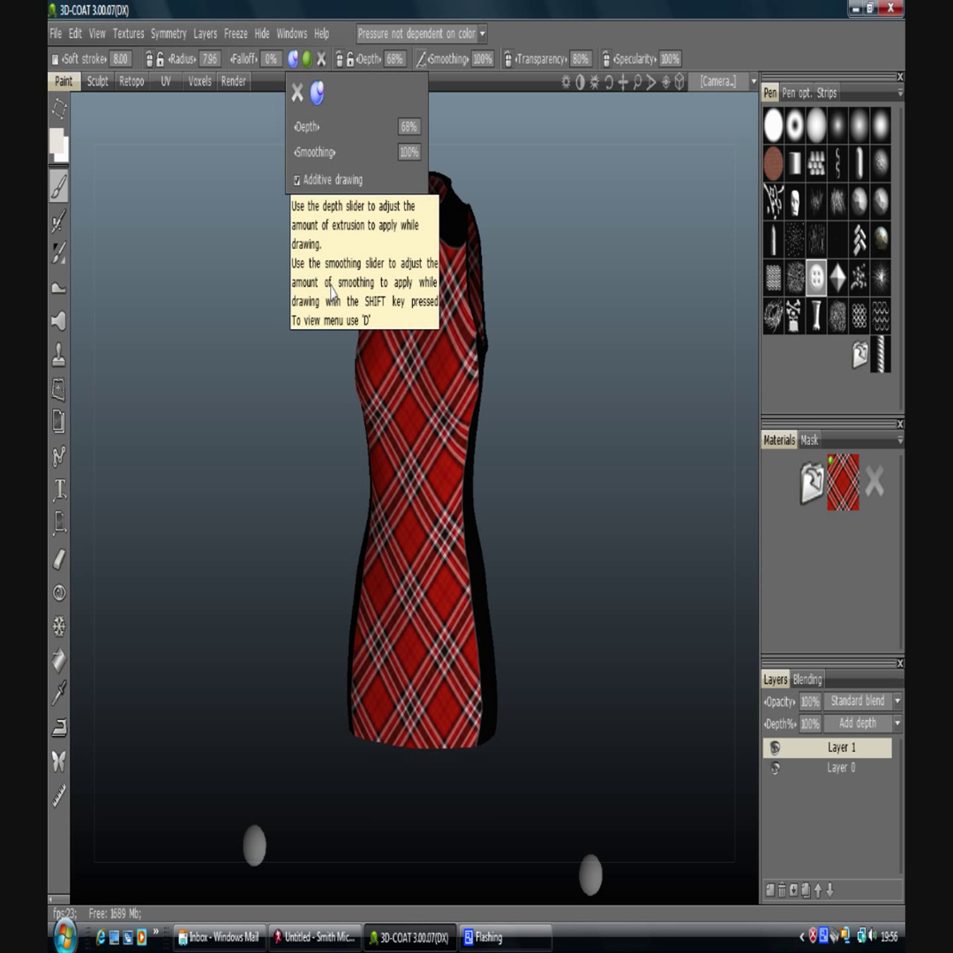
pyautogui.moveTo(410, 490); pyautogui.dragTo(430, 695)
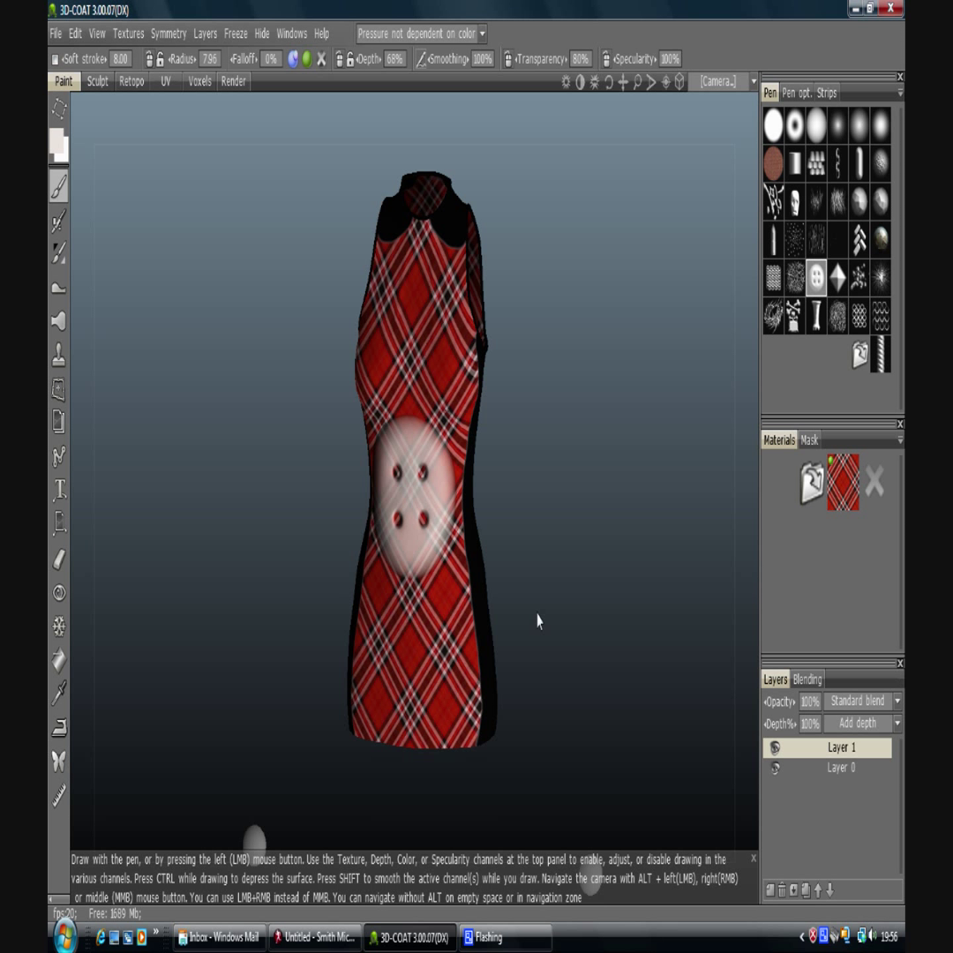
pyautogui.hotkey('ctrl', 'z')
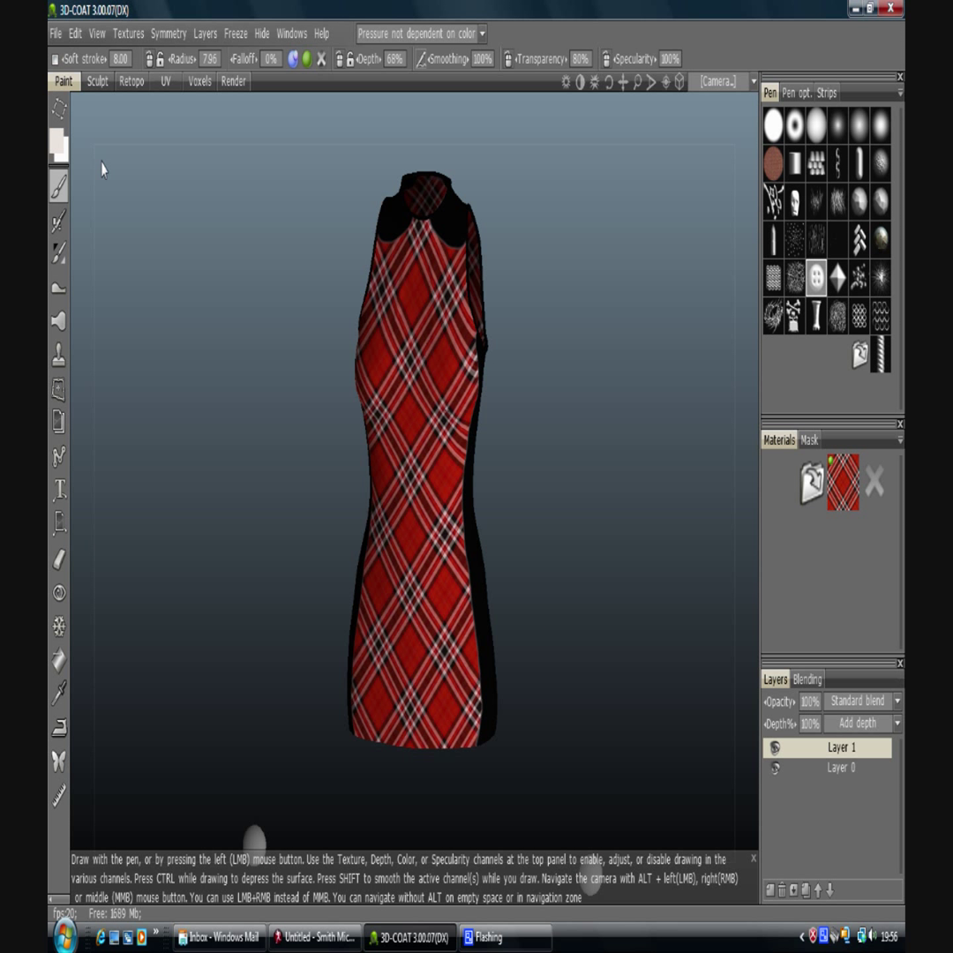
# Paint an off-white upright rectangle over the dress's front waist in rectangle drawing mode, and undo it
pyautogui.click(54, 113)
pyautogui.click(250, 122)
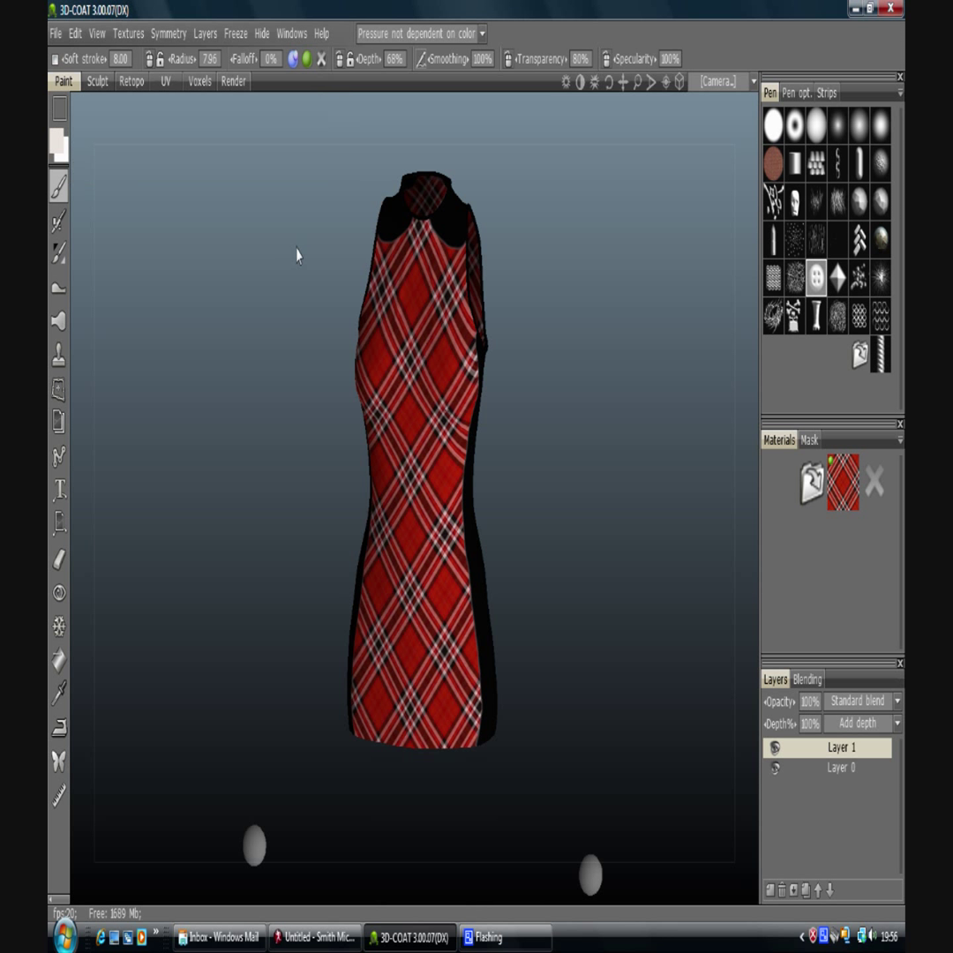
pyautogui.moveTo(380, 536); pyautogui.dragTo(458, 405)
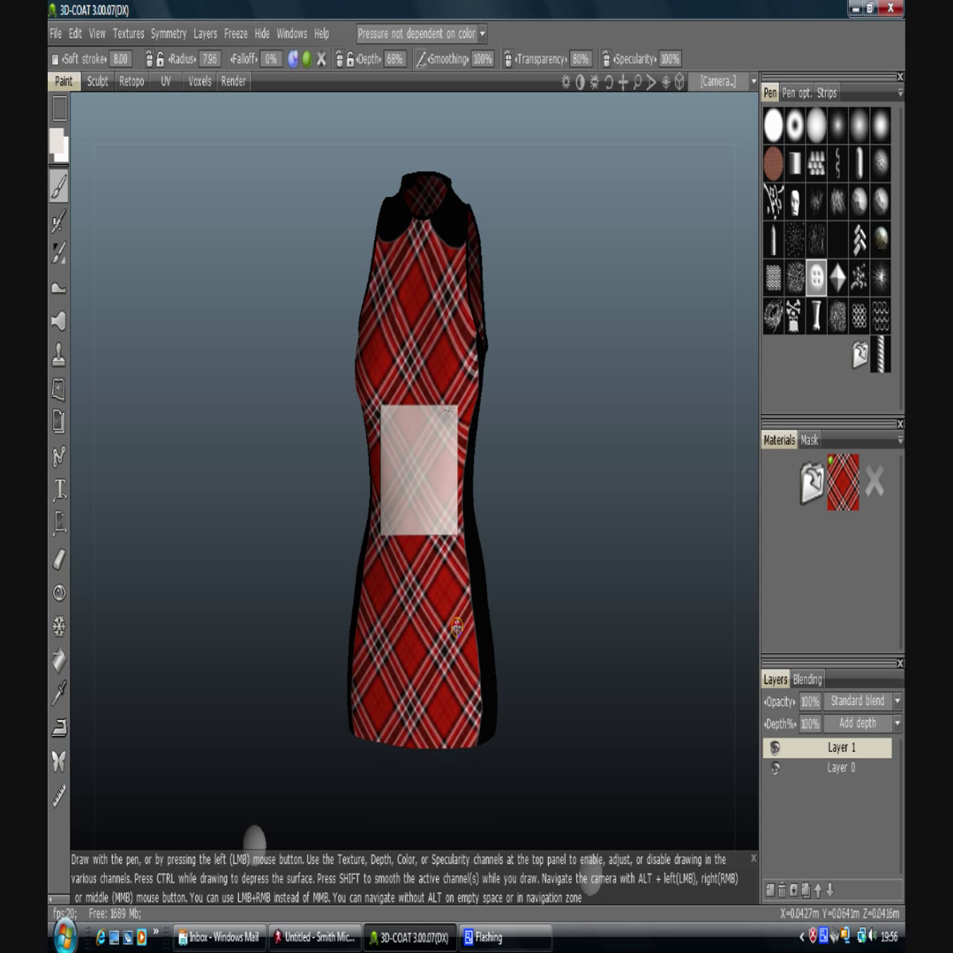
pyautogui.hotkey('ctrl', 'z')
# Paint an irregular straight-edged off-white polygon over the dress's front in polygon drawing mode, and undo it
pyautogui.click(55, 112)
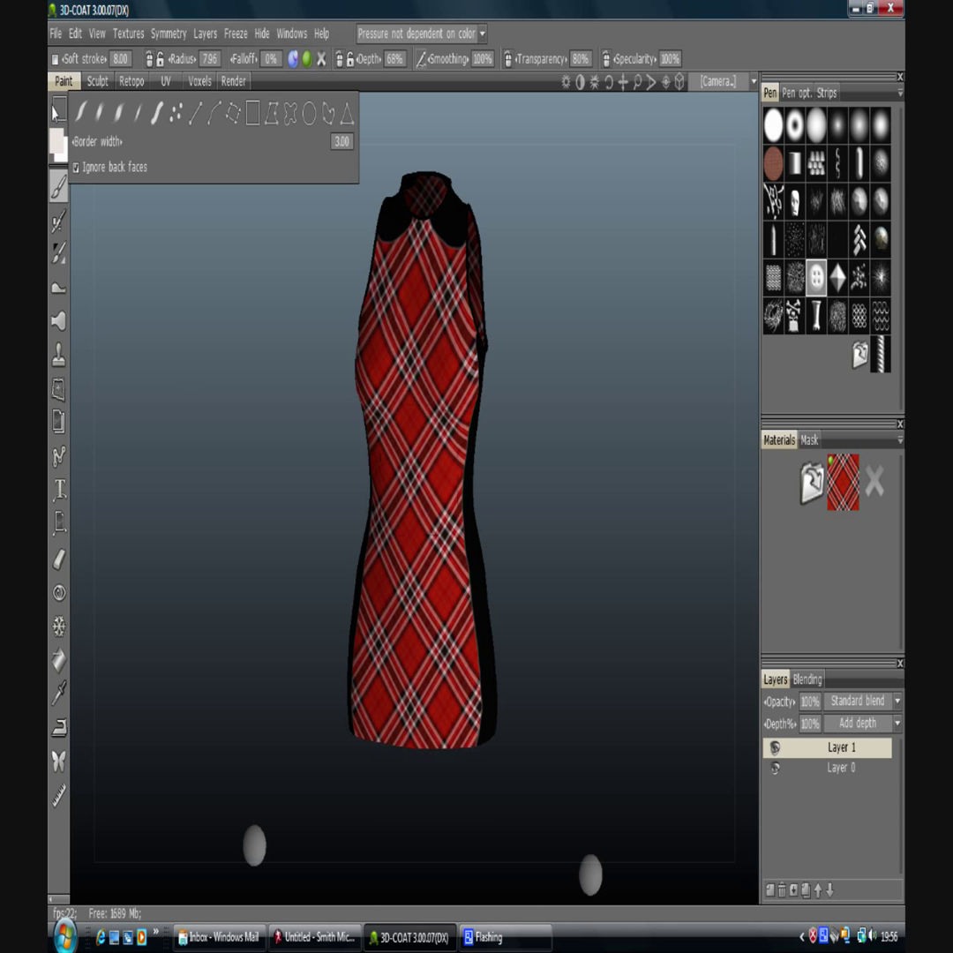
pyautogui.click(272, 126)
pyautogui.click(417, 343)
pyautogui.click(392, 458)
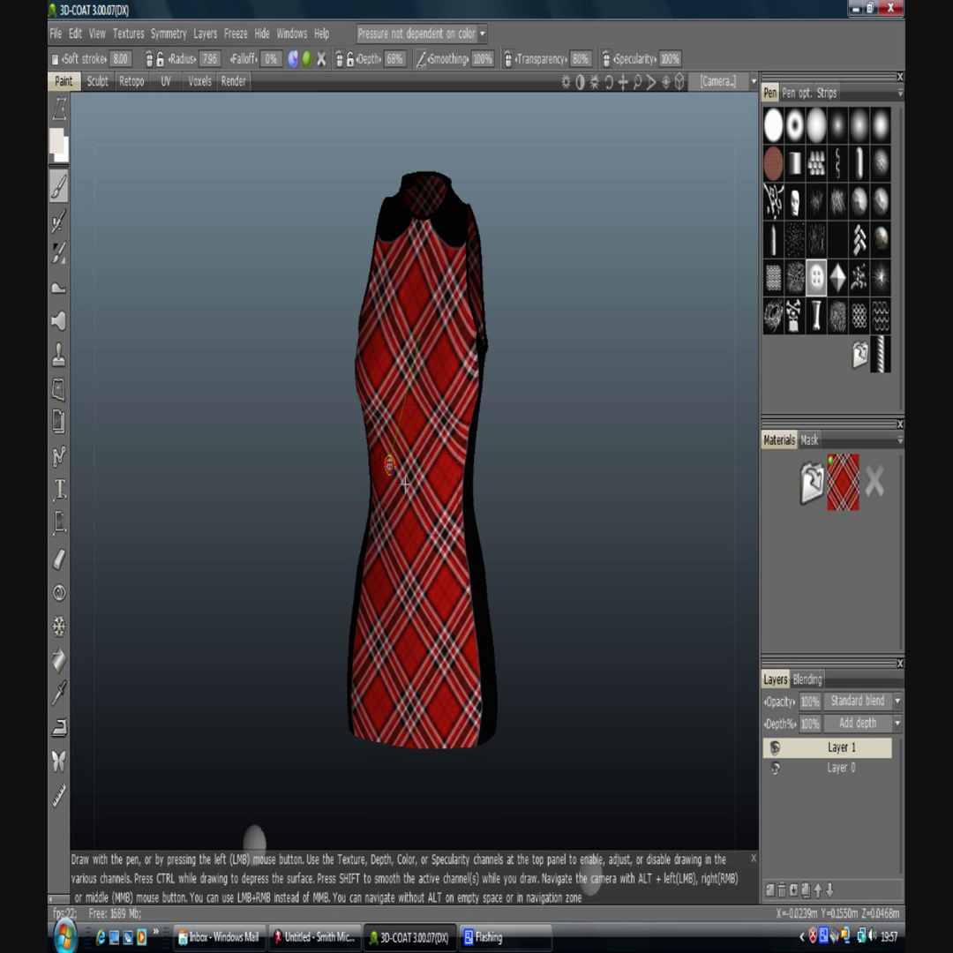
pyautogui.click(452, 503)
pyautogui.click(457, 394)
pyautogui.click(426, 418)
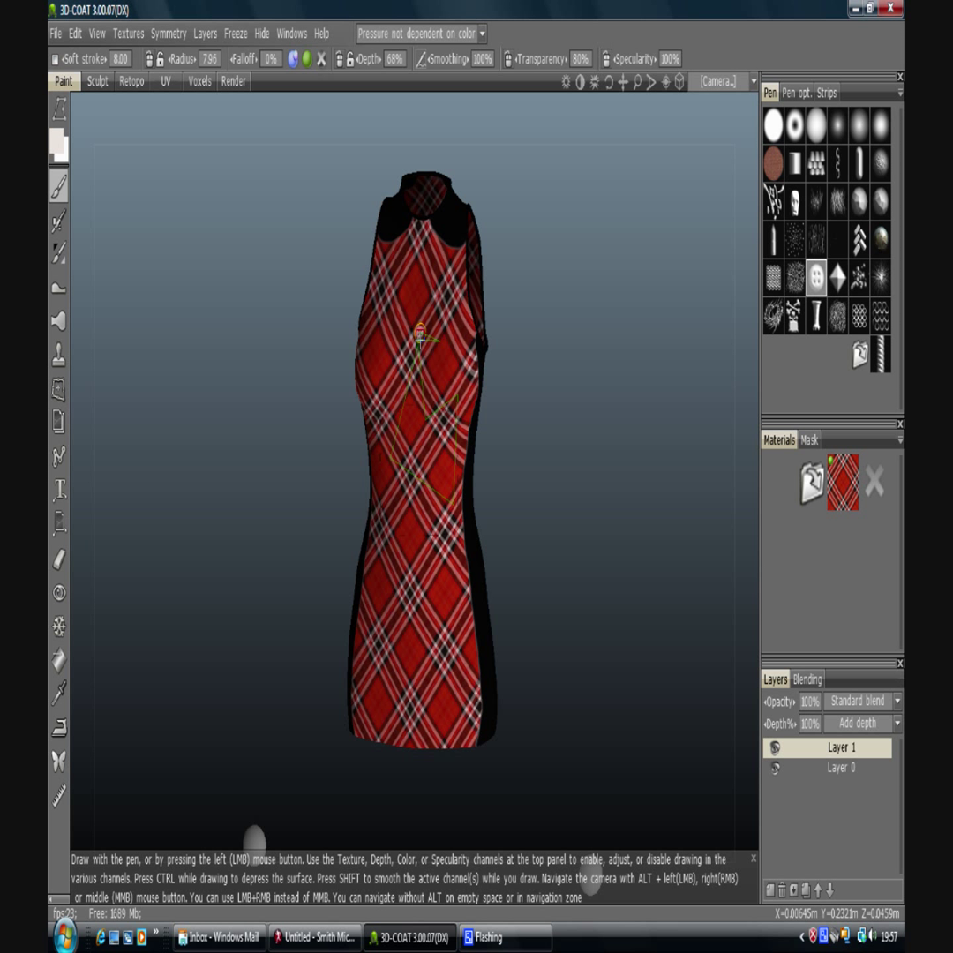
pyautogui.click(420, 335)
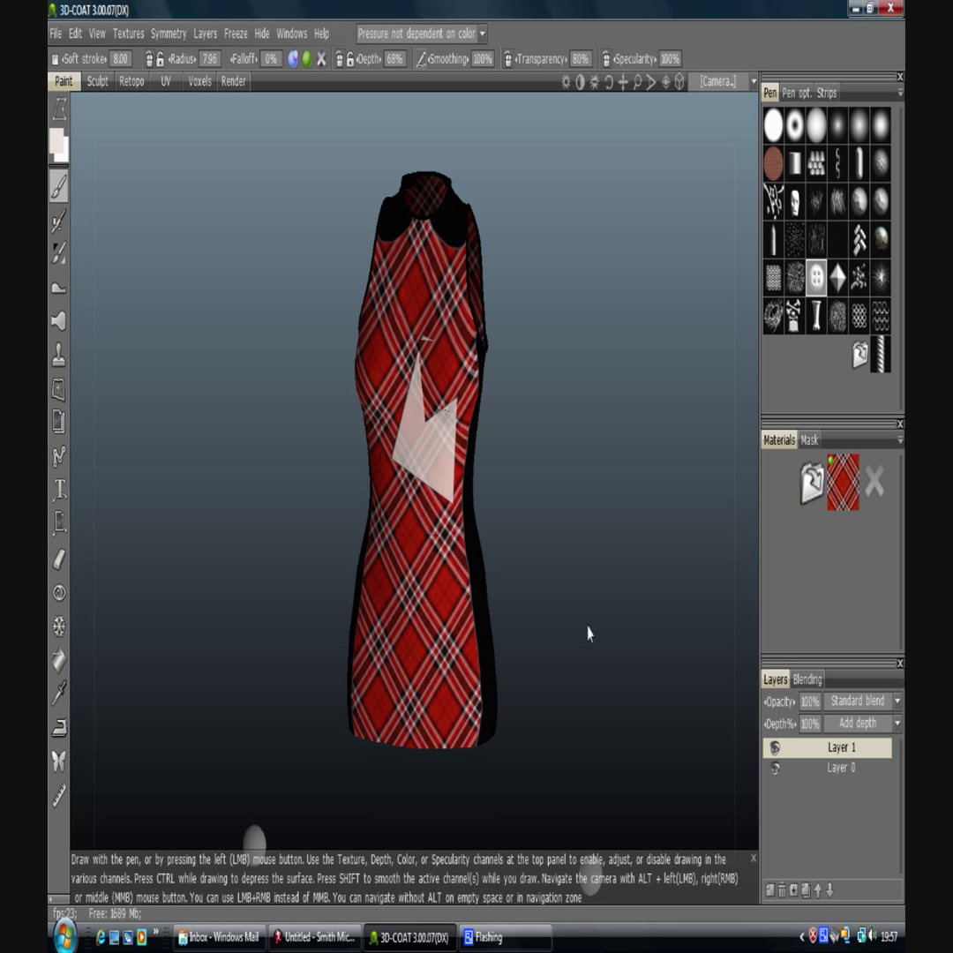
pyautogui.hotkey('ctrl', 'z')
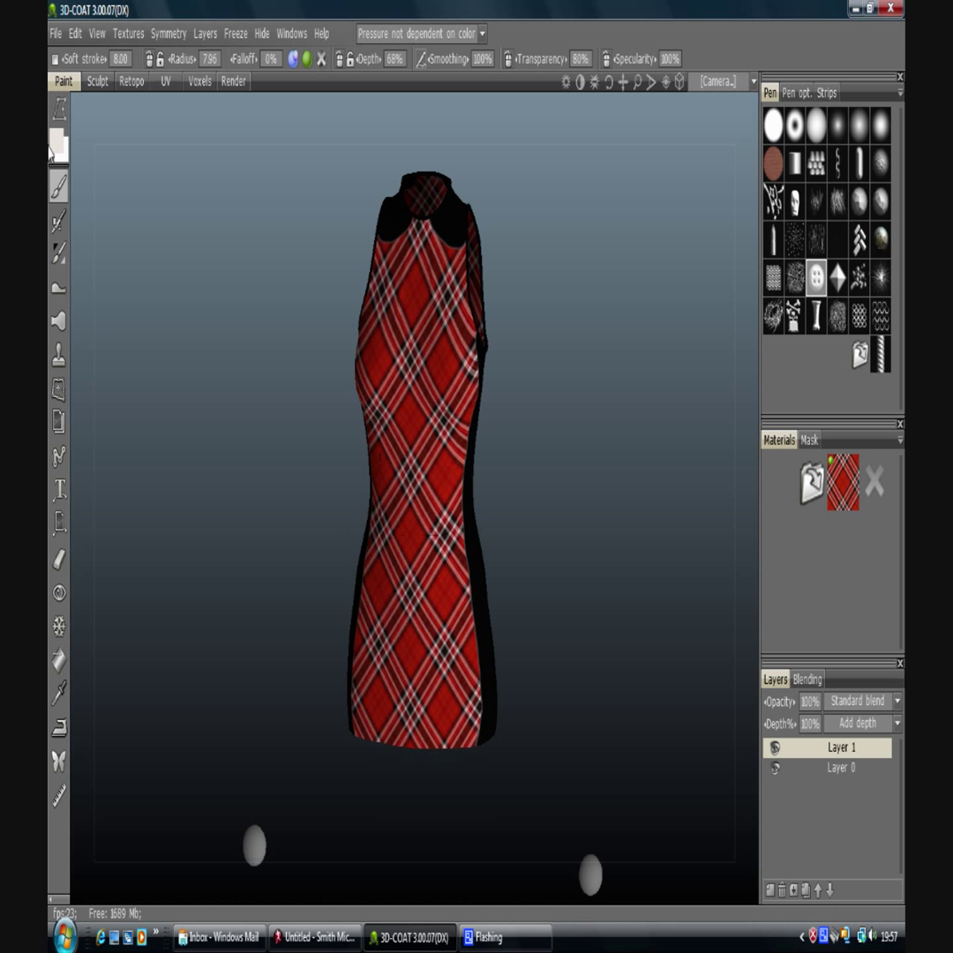
# Paint a freehand off-white lasso shape from the dress's bust to below the waist, and undo it
pyautogui.click(59, 109)
pyautogui.click(292, 124)
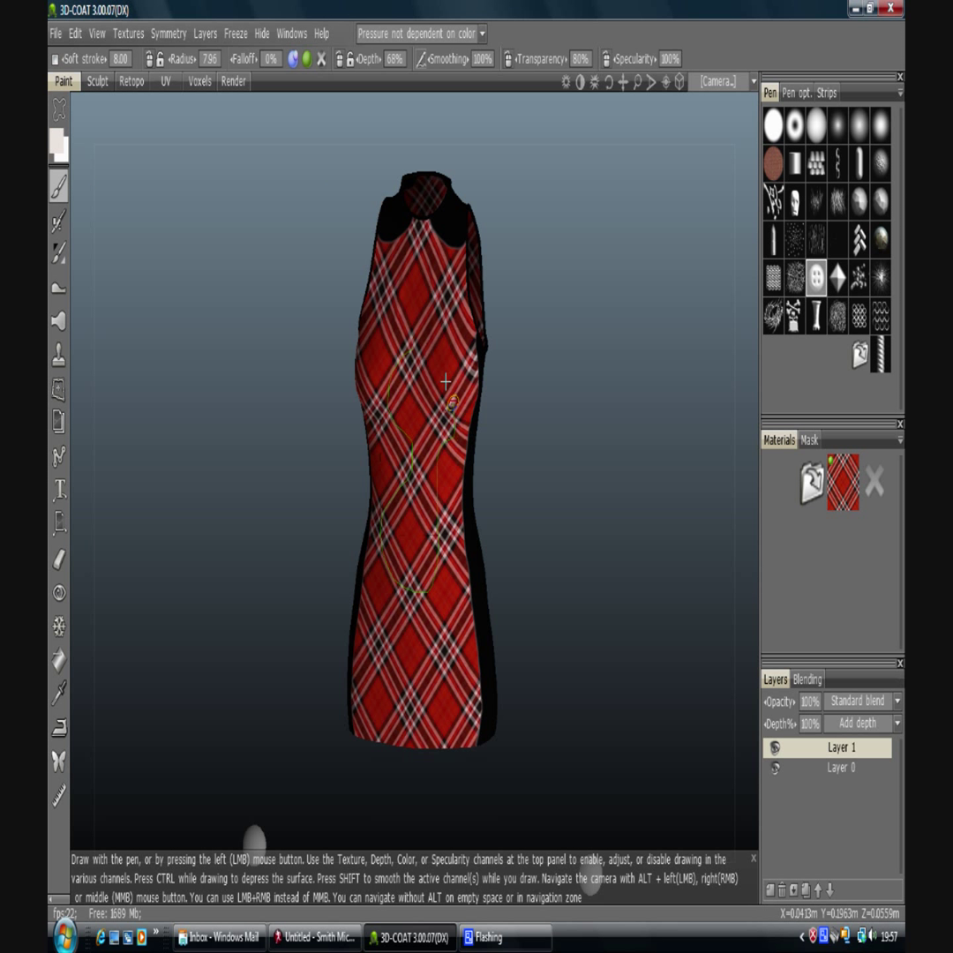
pyautogui.moveTo(414, 352); pyautogui.dragTo(432, 460)
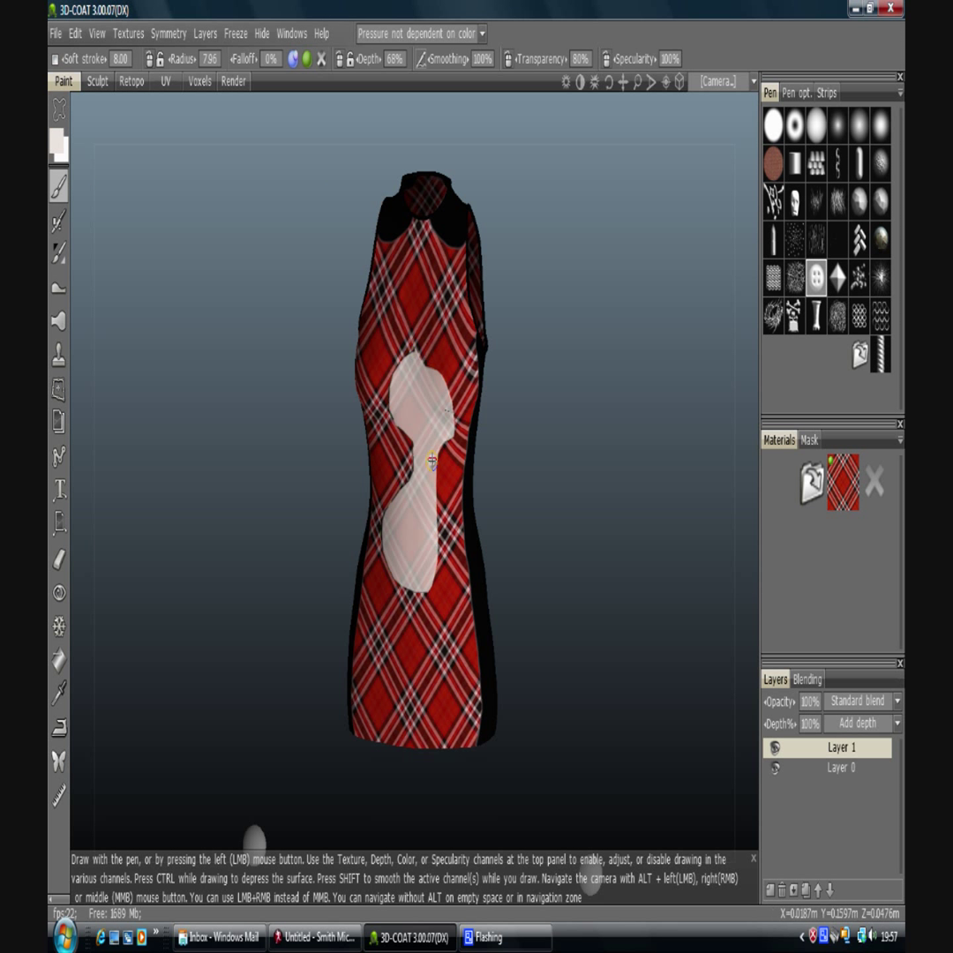
pyautogui.hotkey('ctrl', 'z')
# Try to outline a closed curved shape over the dress's front by placing points in closed-spline drawing mode
pyautogui.click(59, 114)
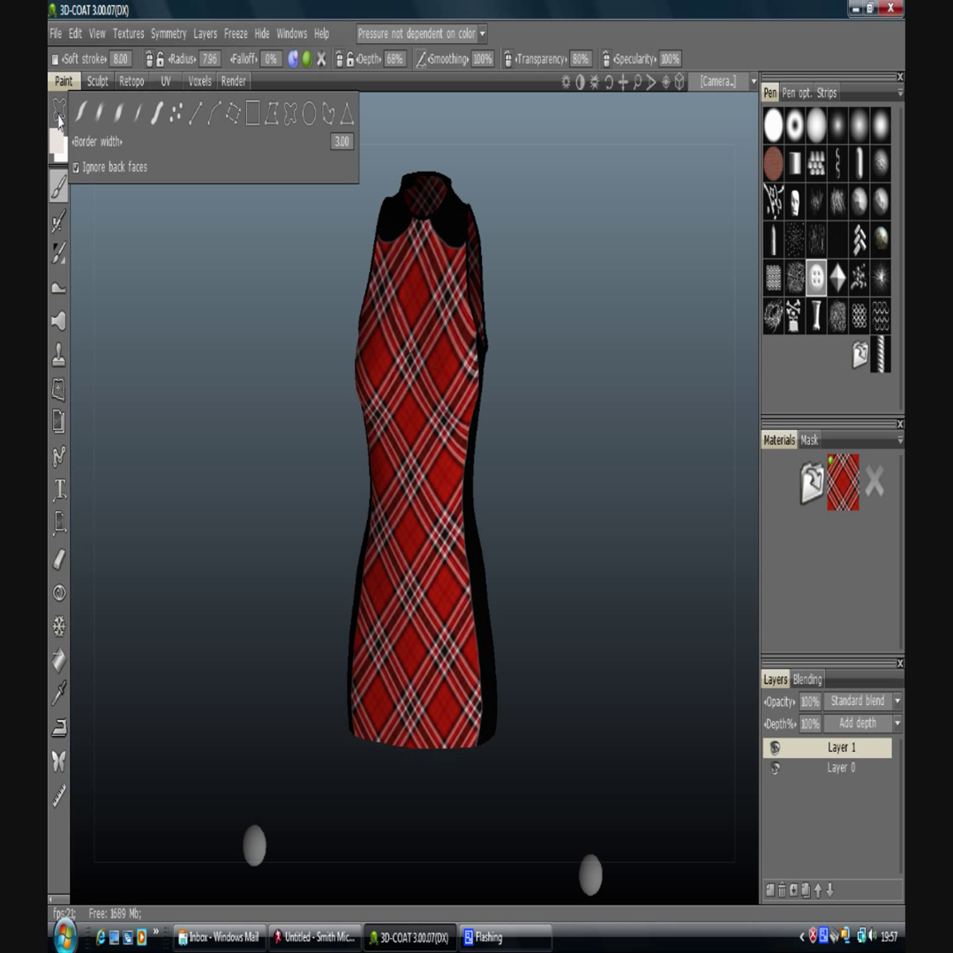
pyautogui.click(327, 115)
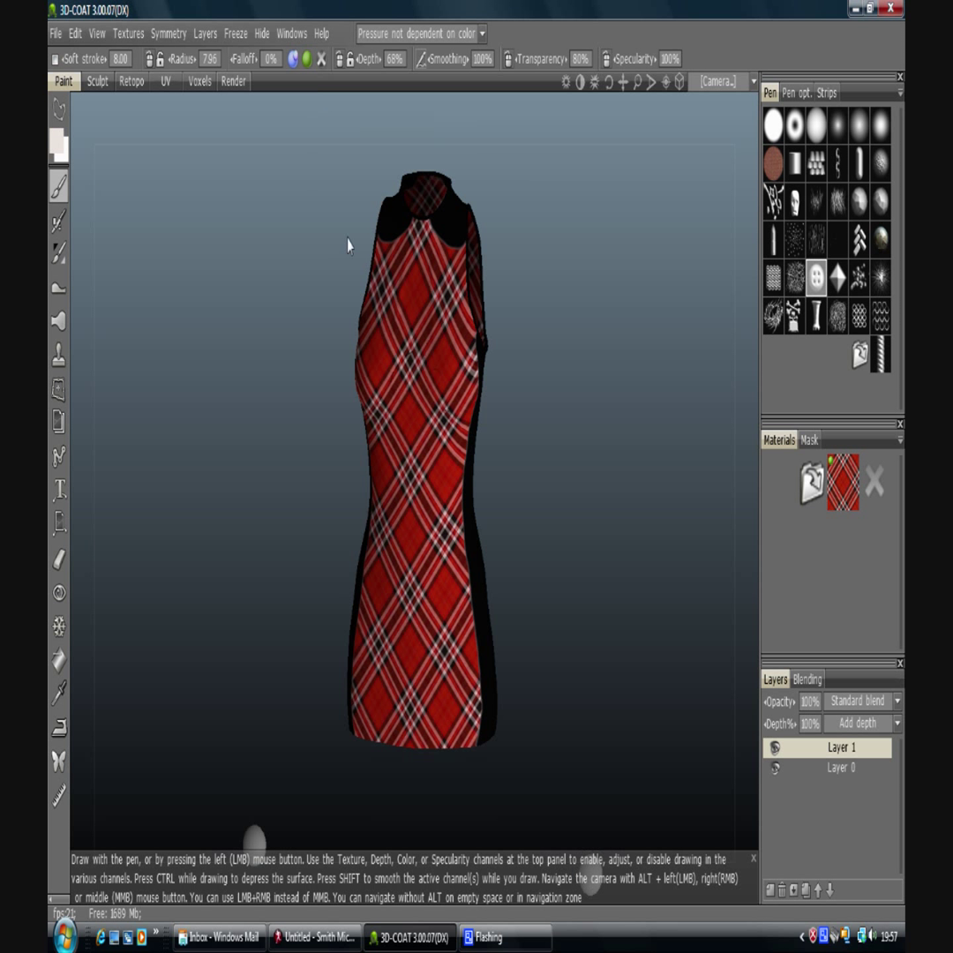
pyautogui.click(388, 524)
pyautogui.click(416, 577)
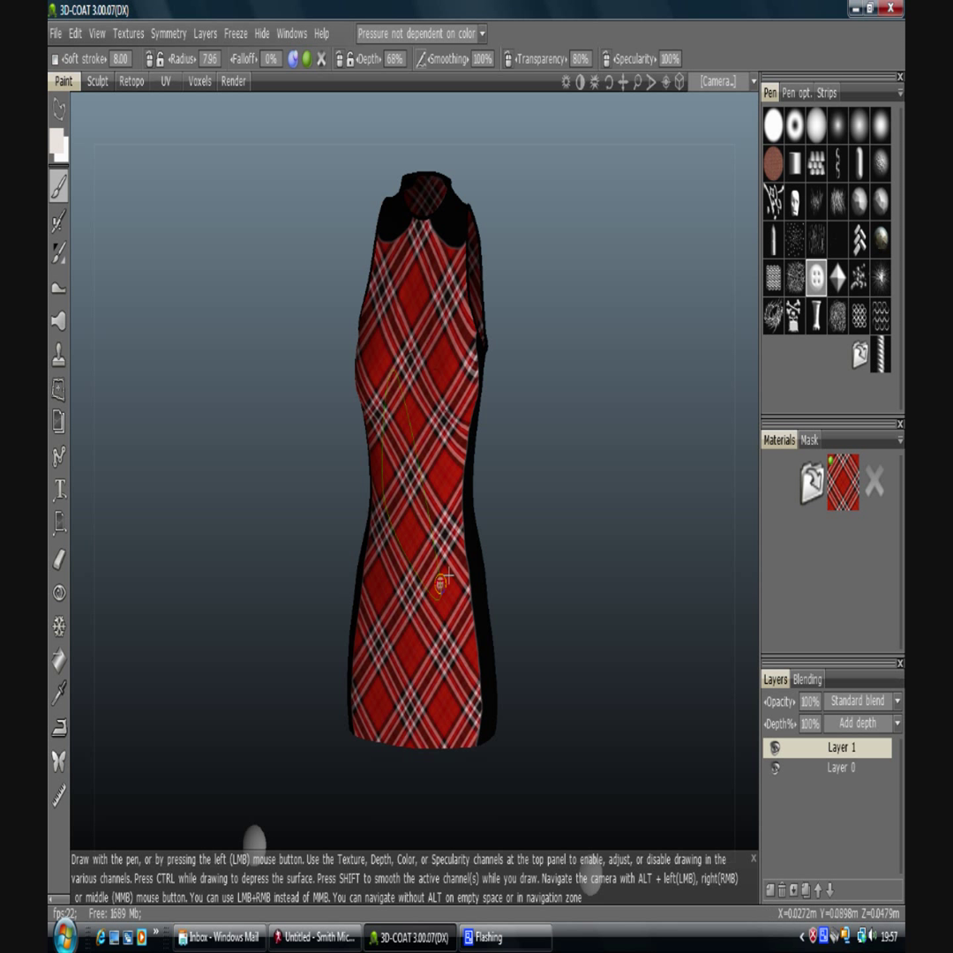
pyautogui.click(446, 444)
pyautogui.moveTo(410, 450)
pyautogui.mouseDown()
pyautogui.moveTo(390, 423)
pyautogui.moveTo(384, 388)
pyautogui.moveTo(388, 368)
pyautogui.moveTo(426, 410)
pyautogui.moveTo(419, 352)
pyautogui.mouseUp()
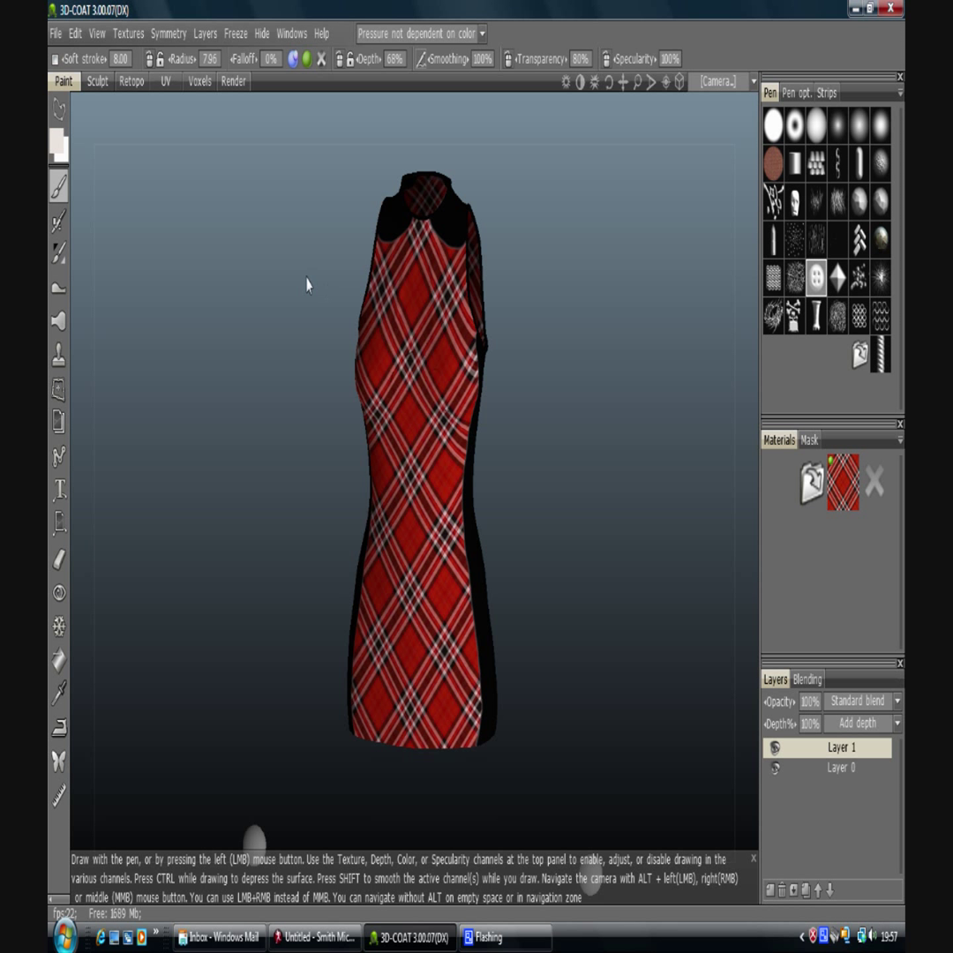
# Switch to the triangle drawing mode, fill individual mesh faces on the dress's front with off-white, and undo them
pyautogui.press('e')
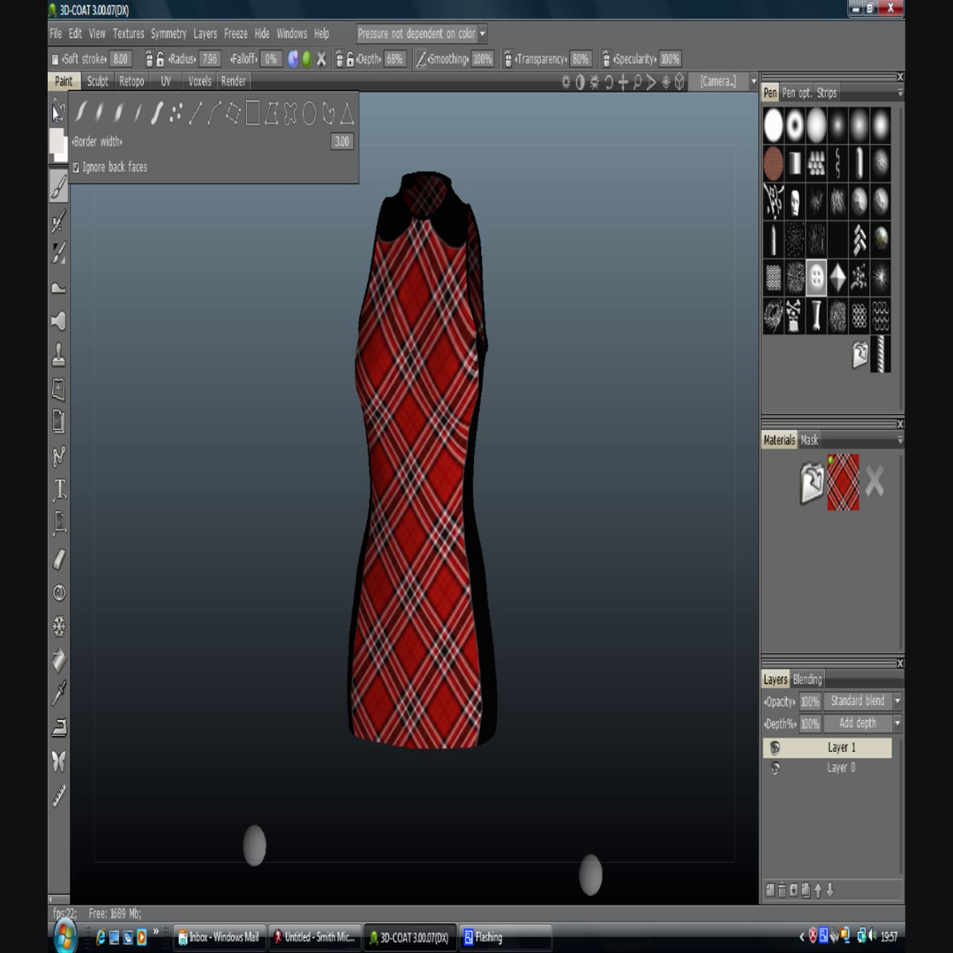
pyautogui.click(346, 115)
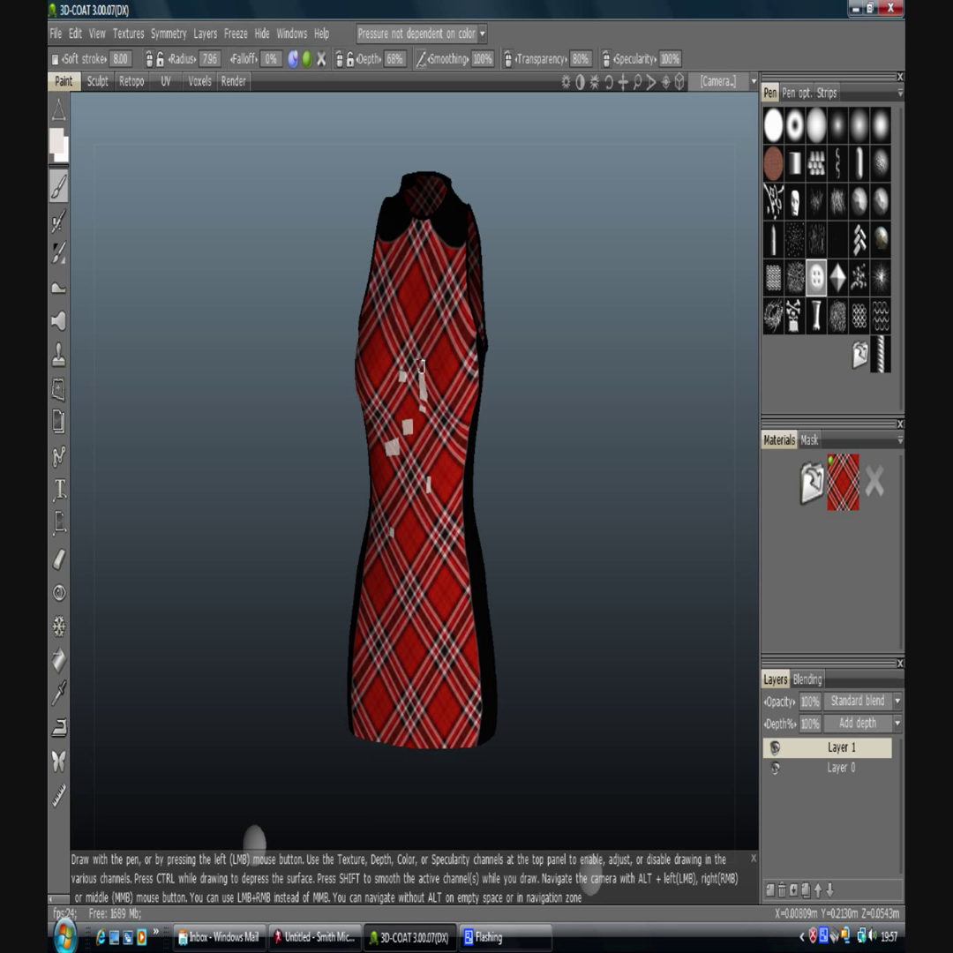
pyautogui.moveTo(426, 506)
pyautogui.mouseDown()
pyautogui.moveTo(419, 437)
pyautogui.moveTo(392, 409)
pyautogui.mouseUp()
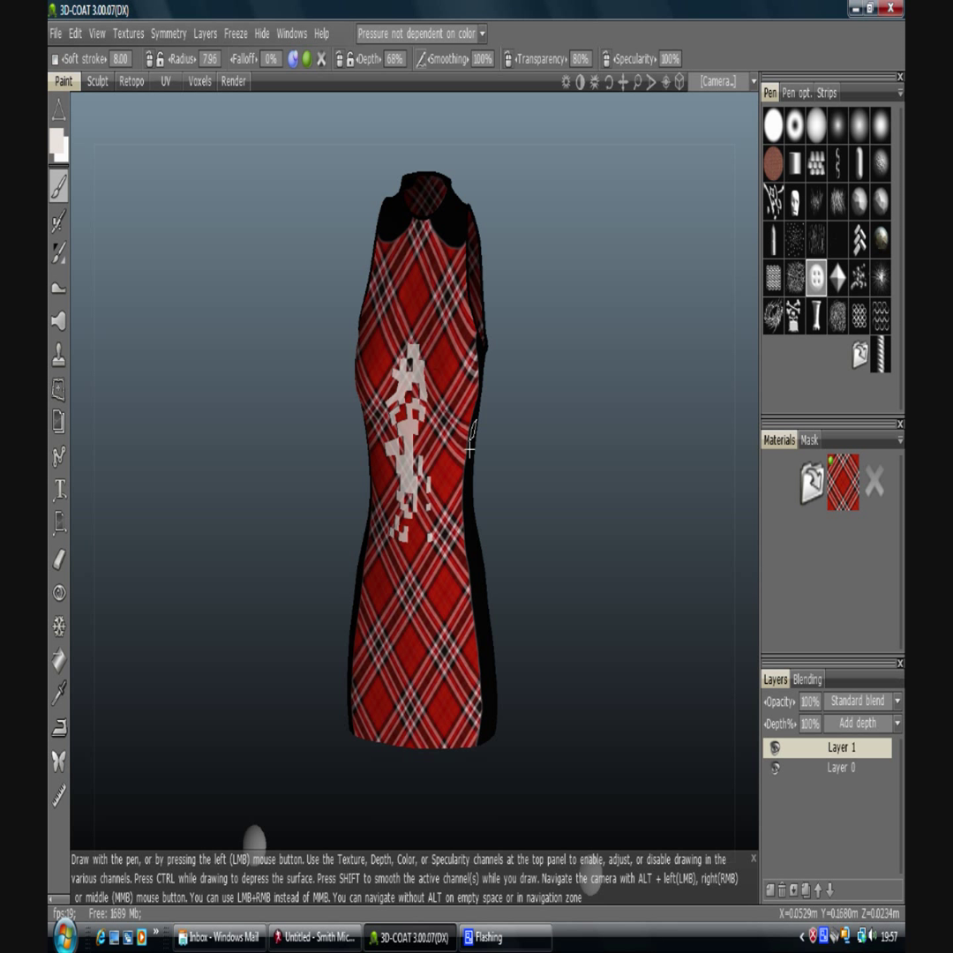
pyautogui.hotkey('ctrl', 'z')
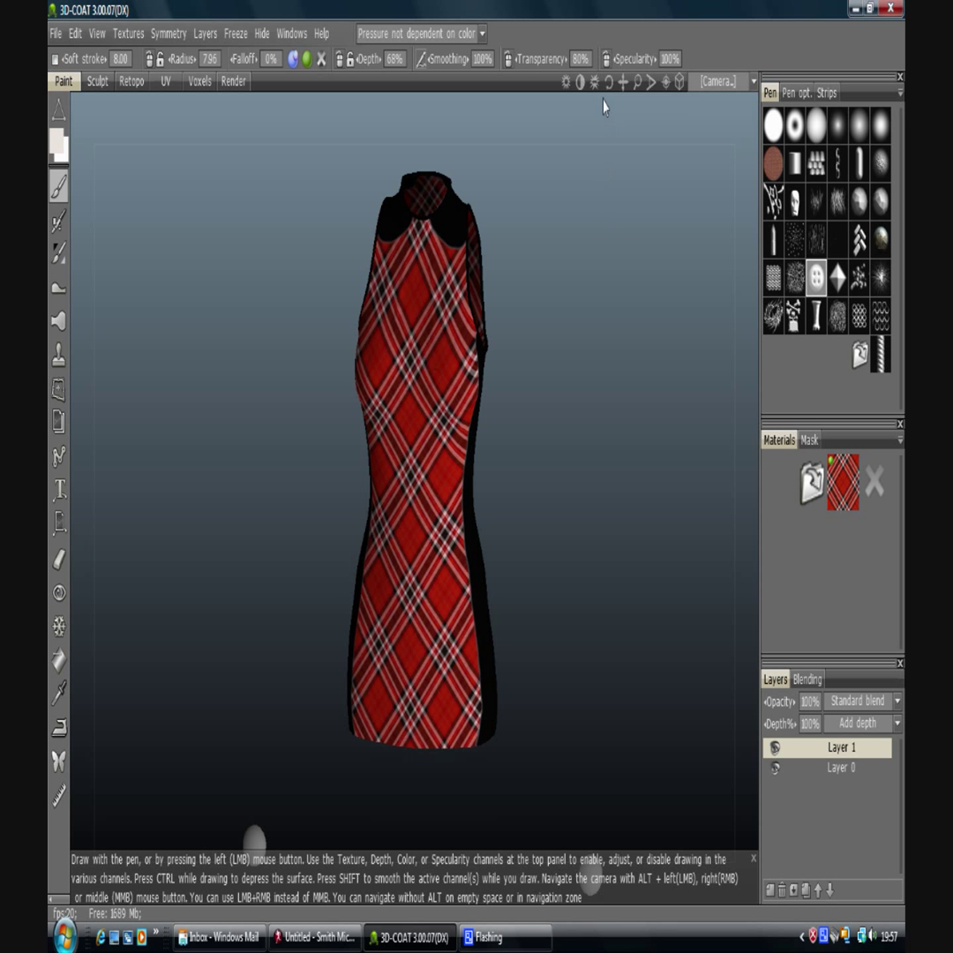
# Start exporting the dress's diffuse map and choose the UV set to export
pyautogui.moveTo(610, 81); pyautogui.dragTo(610, 81)
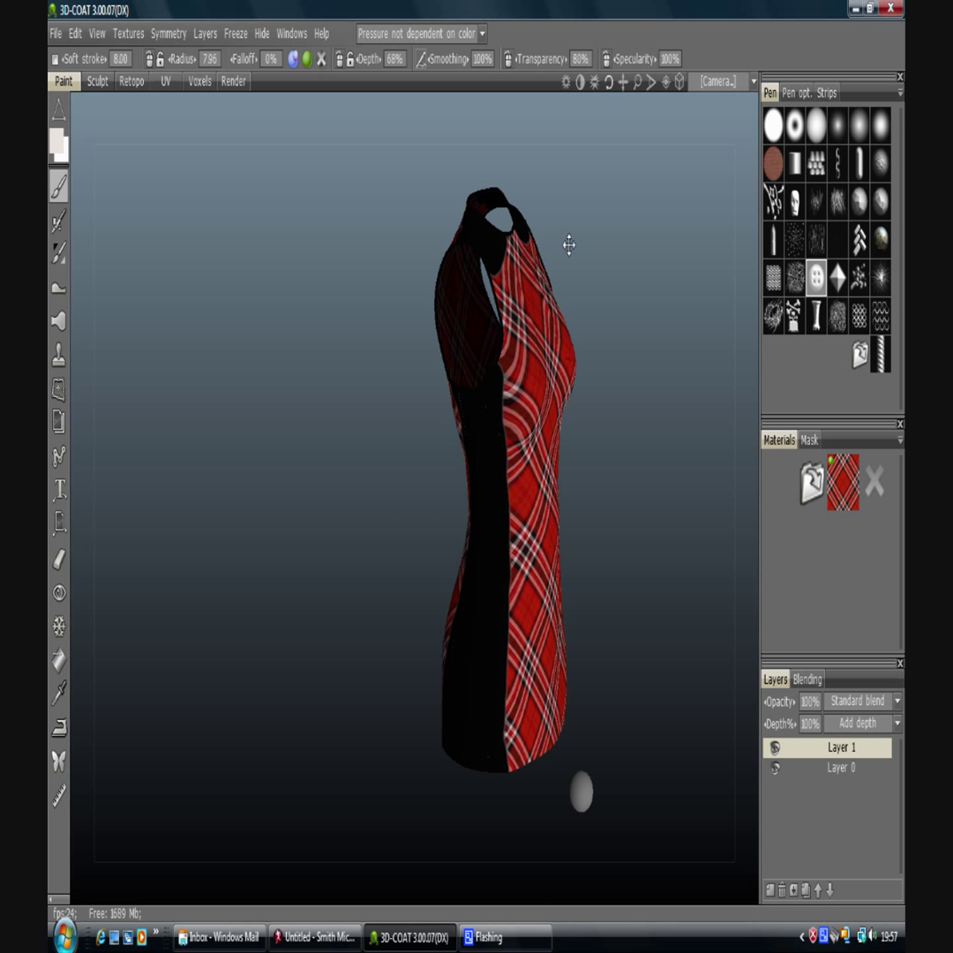
pyautogui.moveTo(605, 416); pyautogui.dragTo(457, 403, button='middle')
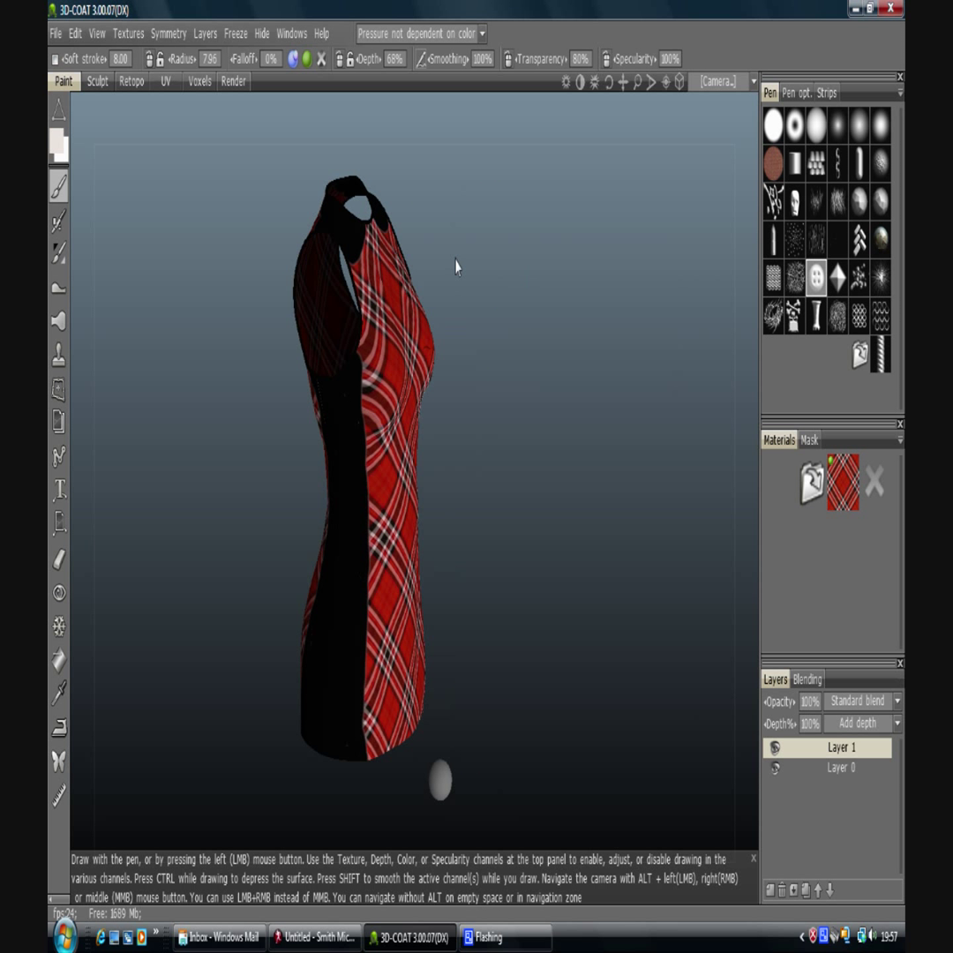
pyautogui.click(163, 33)
pyautogui.click(131, 35)
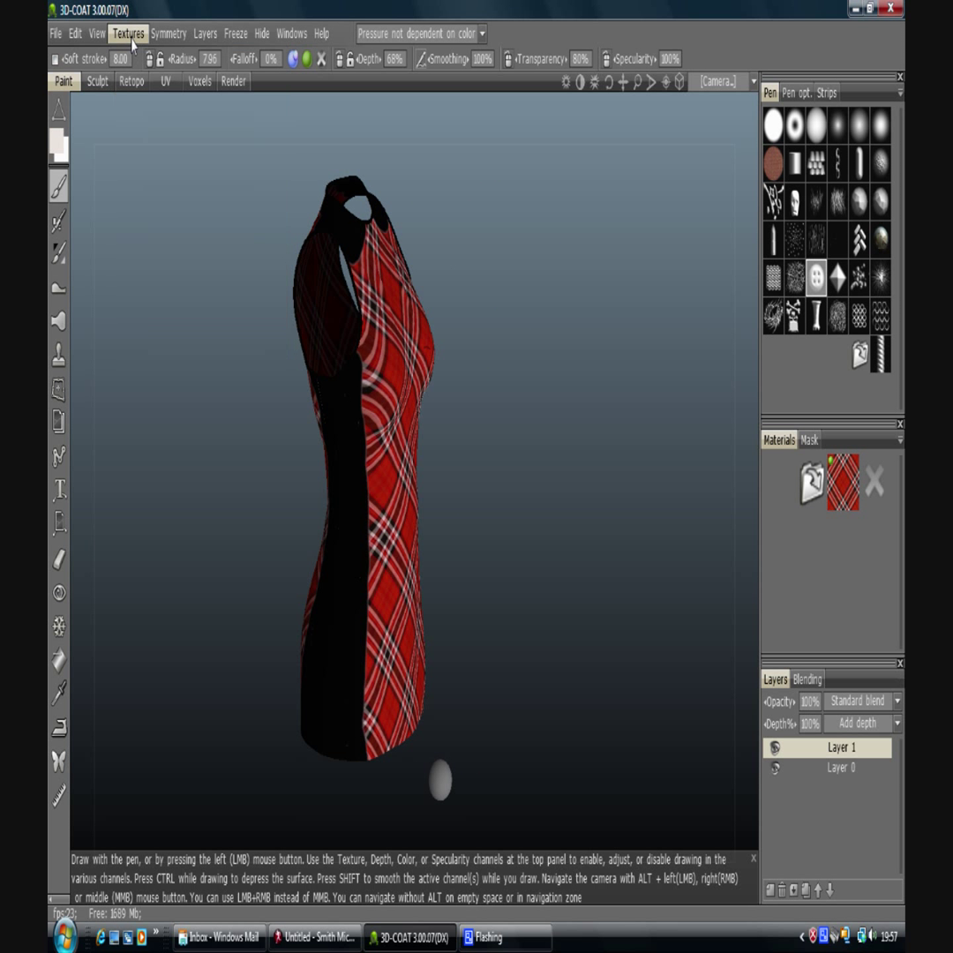
pyautogui.click(130, 35)
pyautogui.moveTo(176, 86)
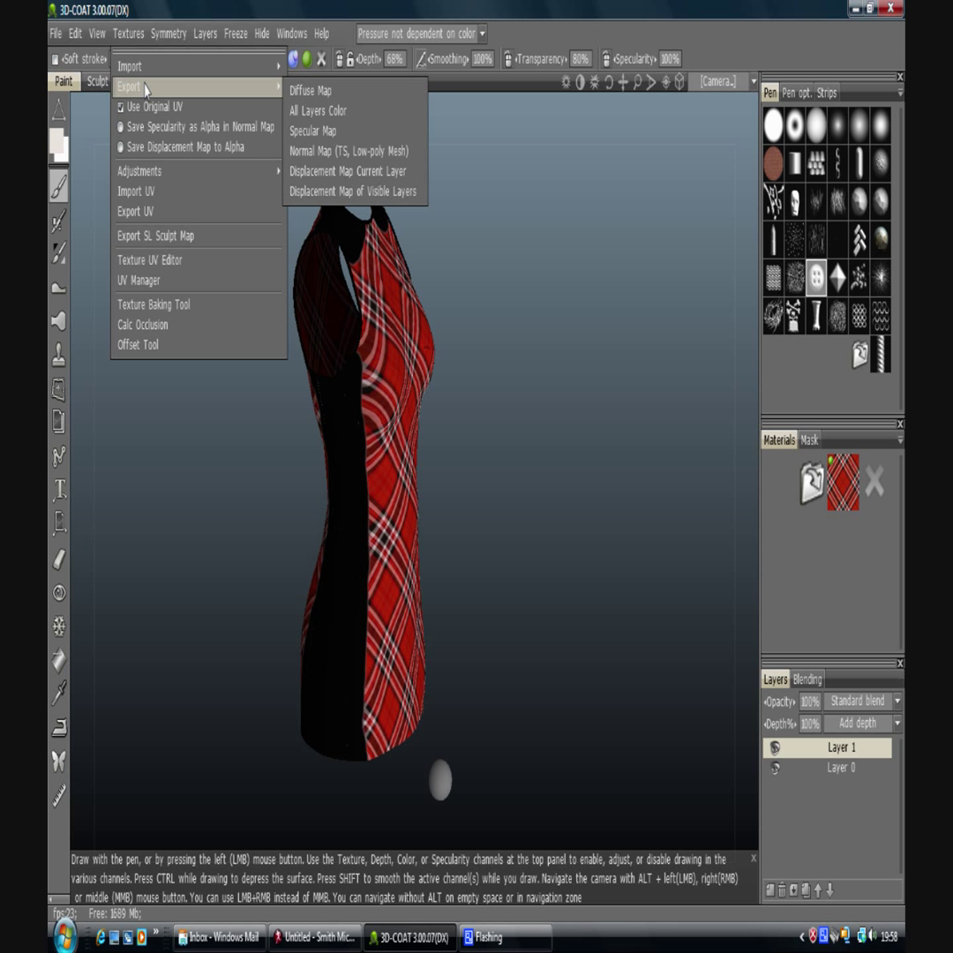
pyautogui.click(345, 91)
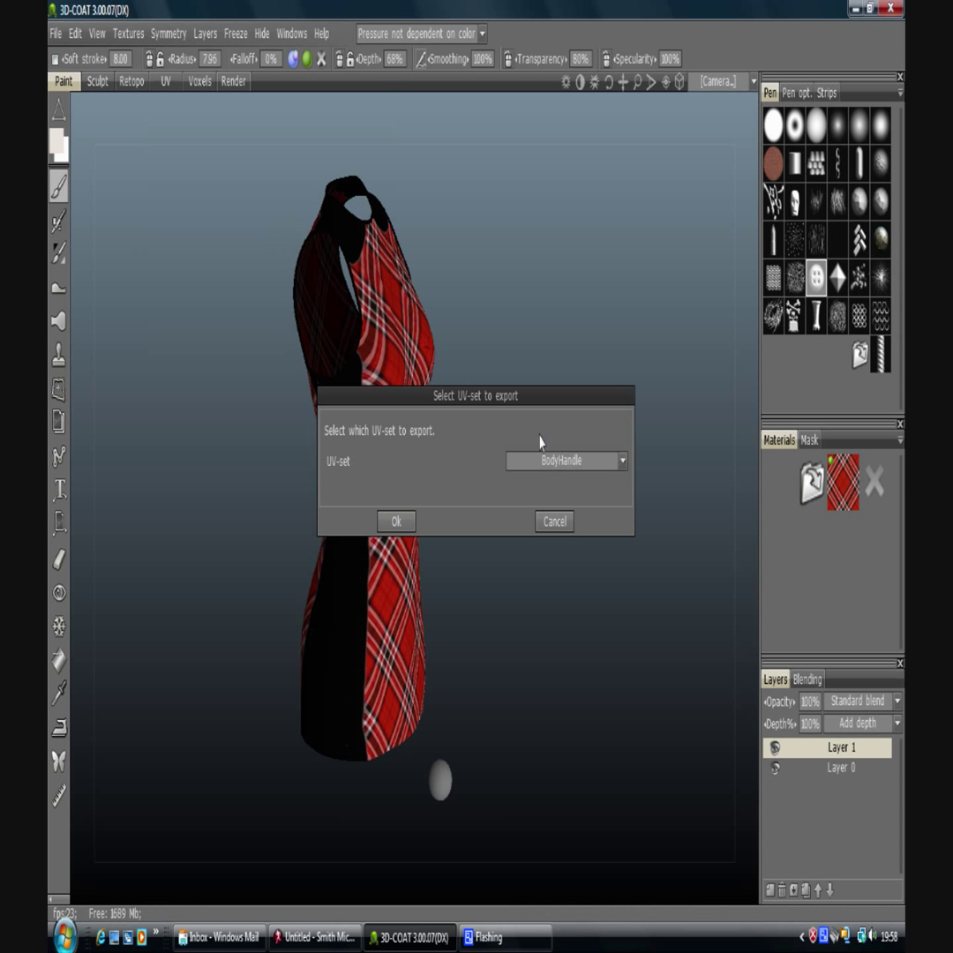
pyautogui.click(563, 460)
pyautogui.click(533, 666)
pyautogui.click(396, 521)
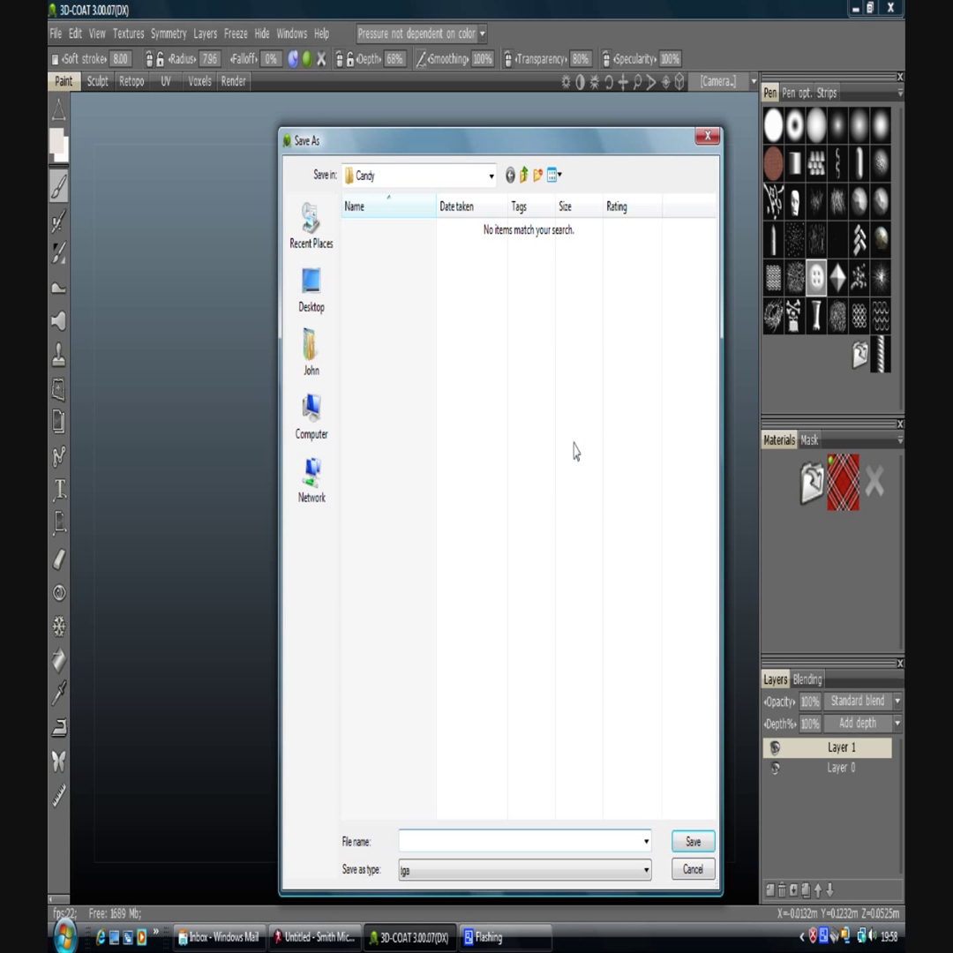
# Save the diffuse texture as a jpg file named RitaPunk, filling in the empty parts of the texture
pyautogui.click(420, 867)
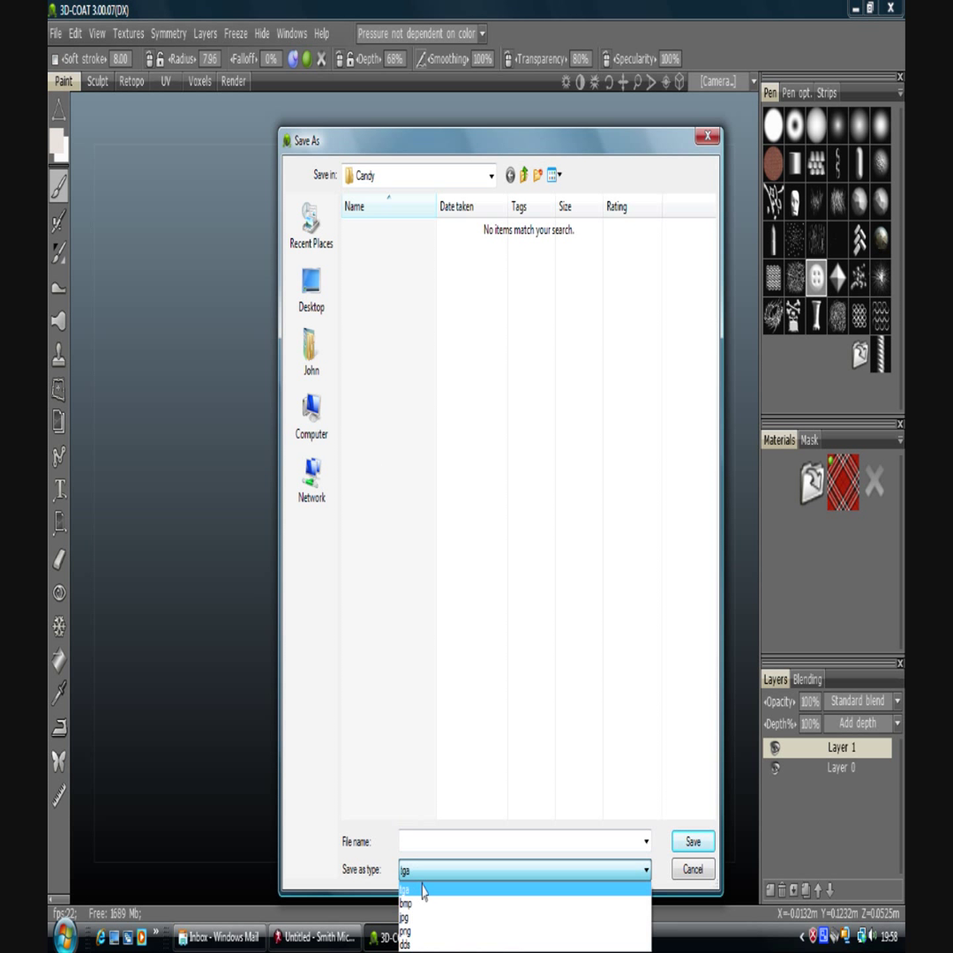
pyautogui.click(423, 921)
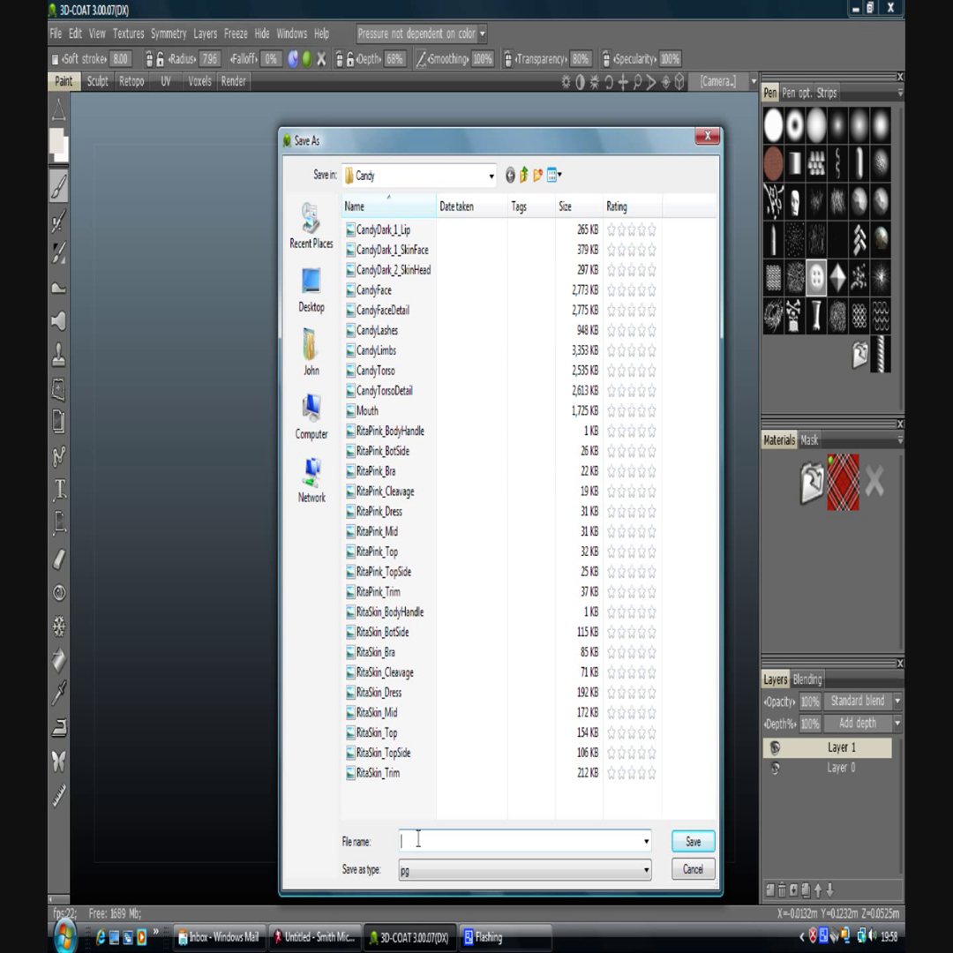
pyautogui.write('Rita')
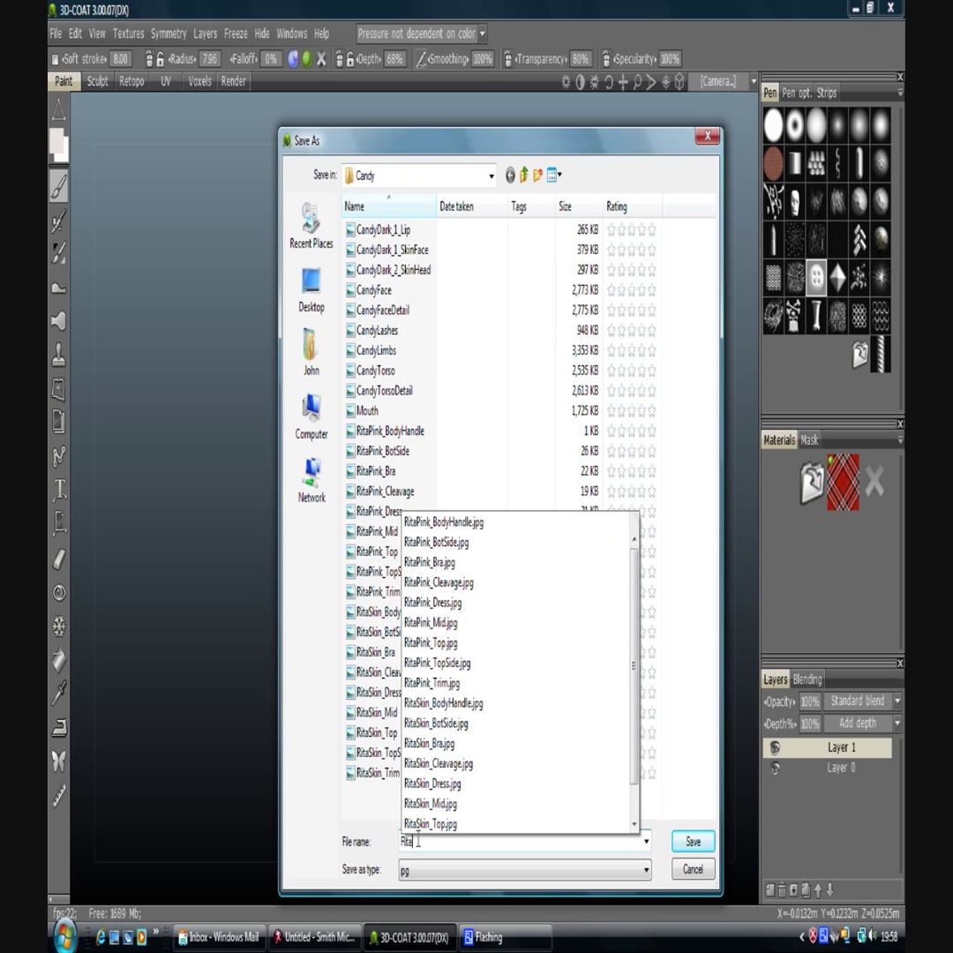
pyautogui.write('Pink')
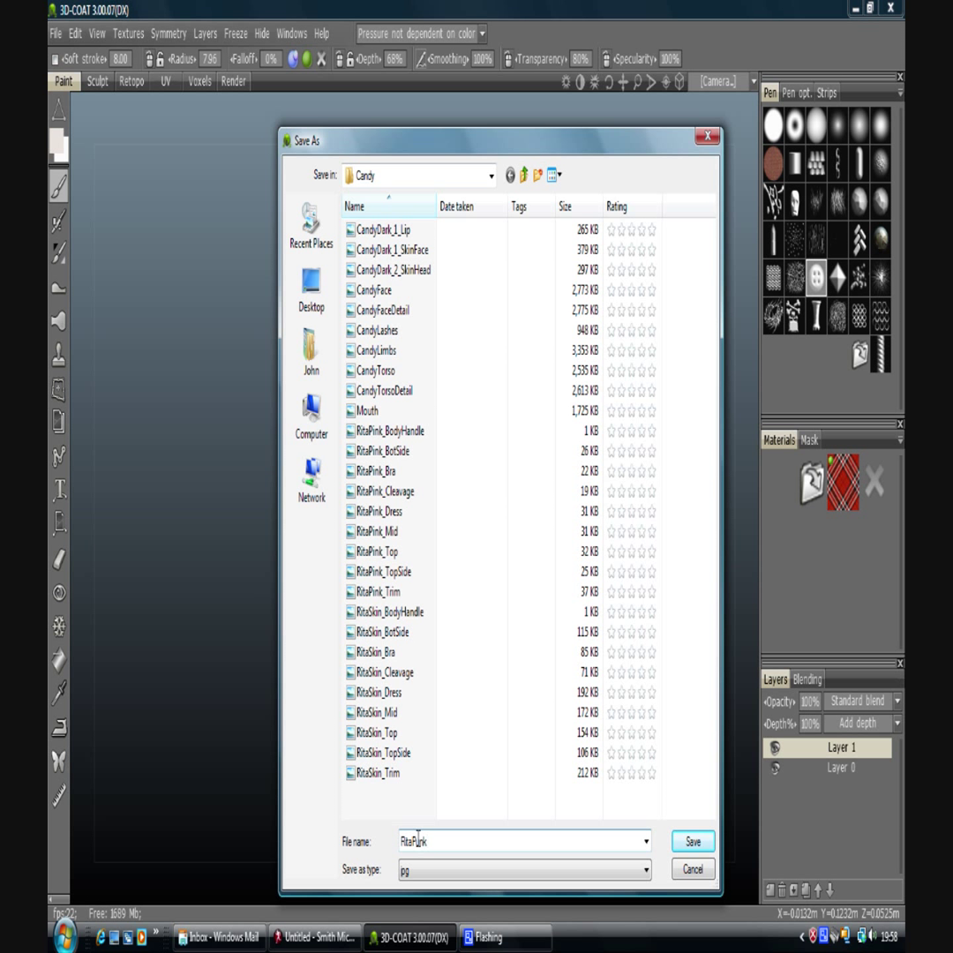
pyautogui.press('Return')
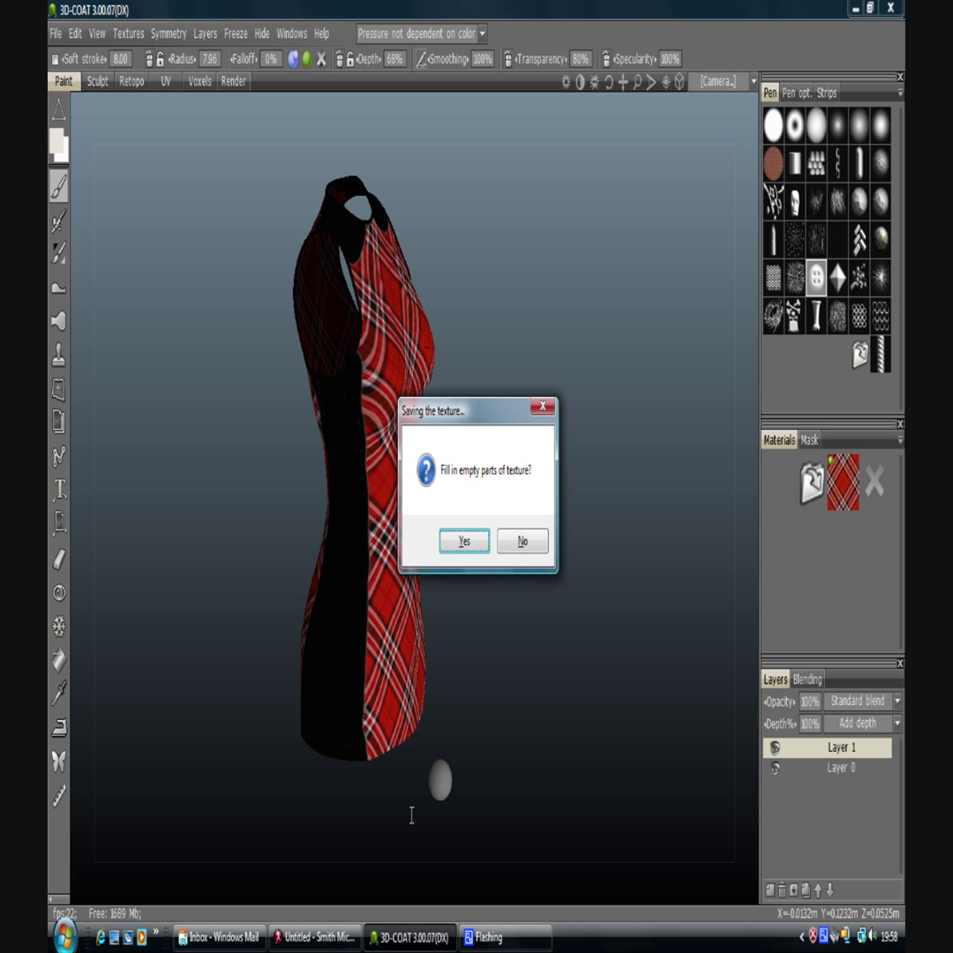
pyautogui.click(460, 545)
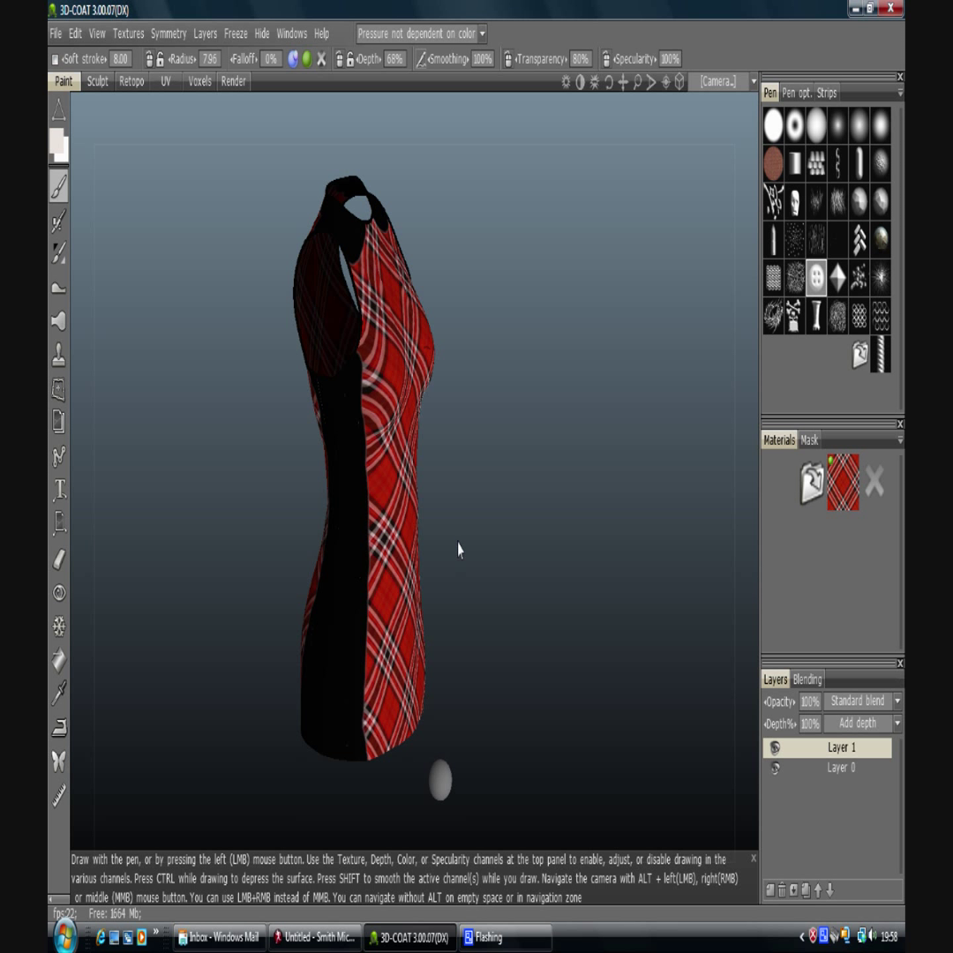
# Switch to Poser Pro and set the diffuse color of the dress's Top material to white in the Material room
pyautogui.rightClick(824, 938)
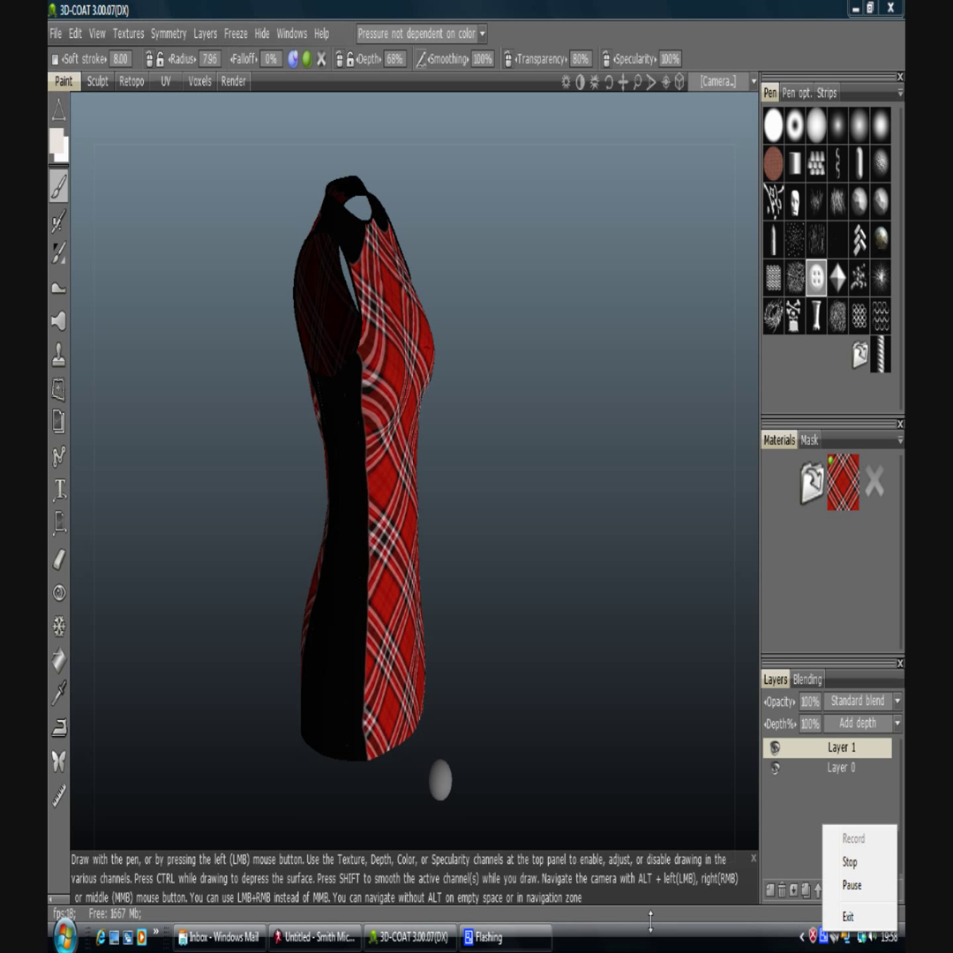
pyautogui.click(363, 940)
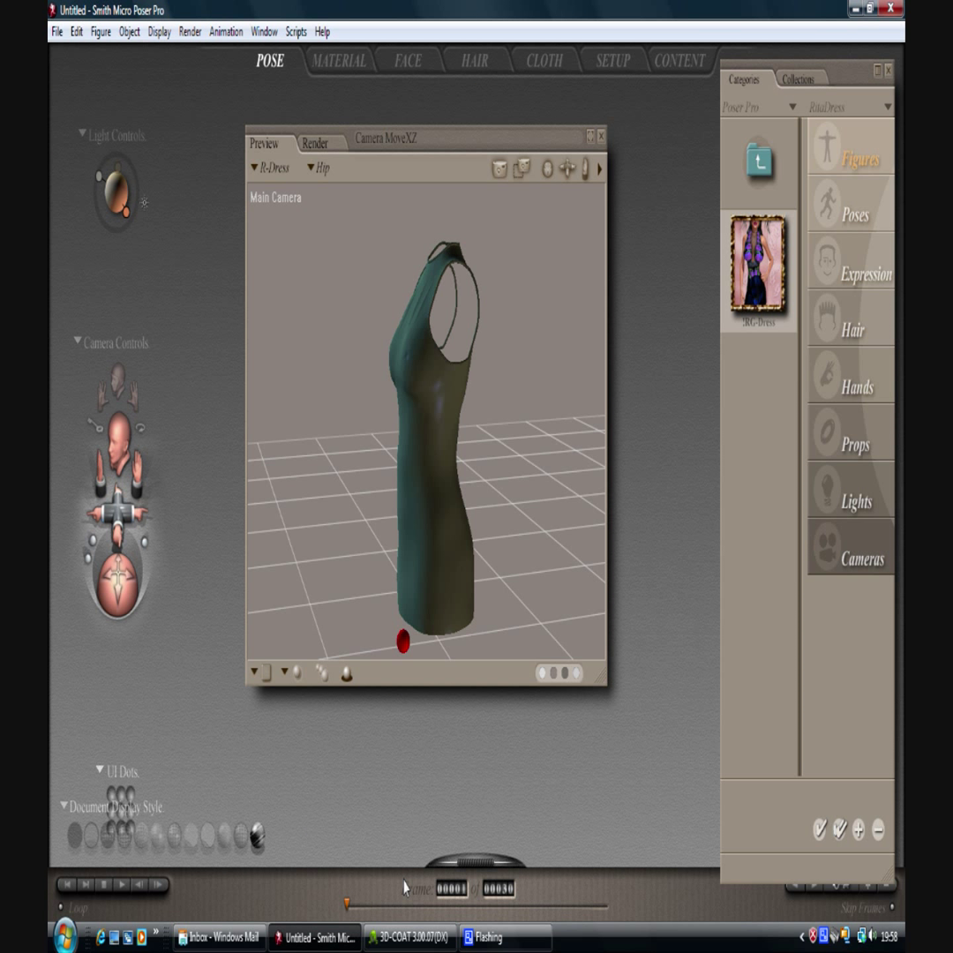
pyautogui.moveTo(582, 171); pyautogui.dragTo(578, 170)
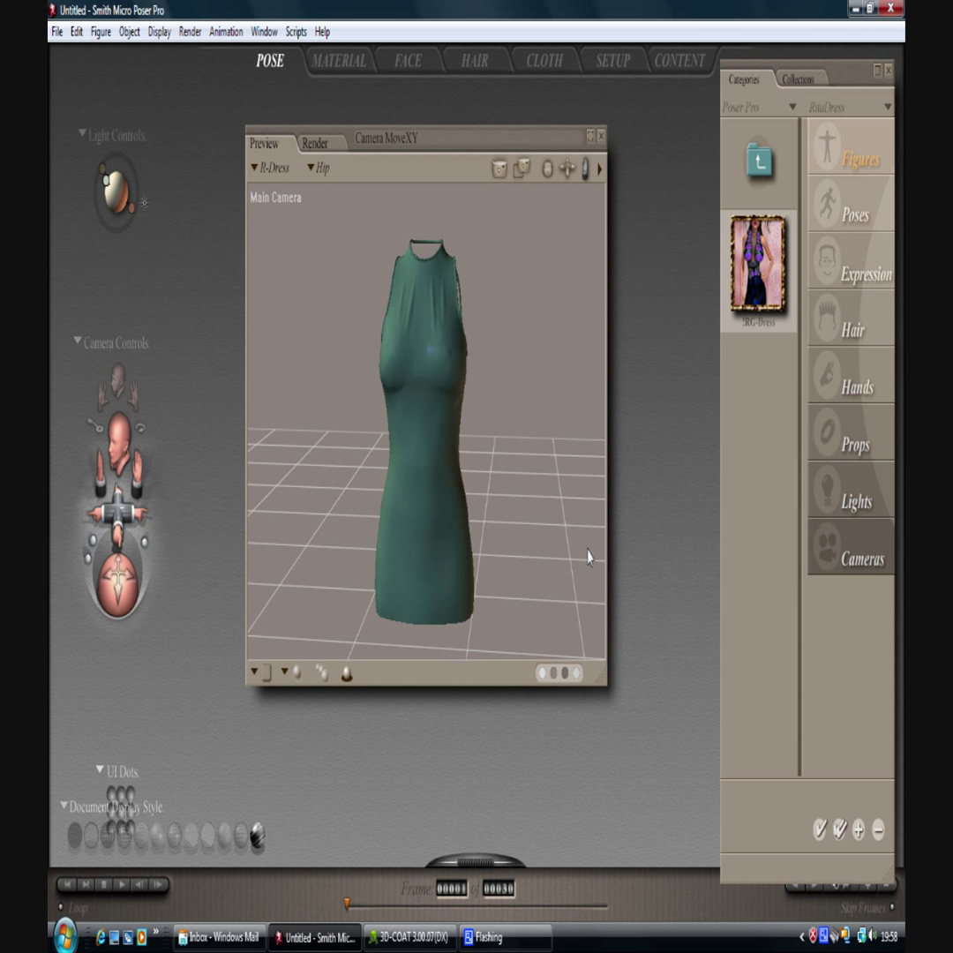
pyautogui.click(340, 62)
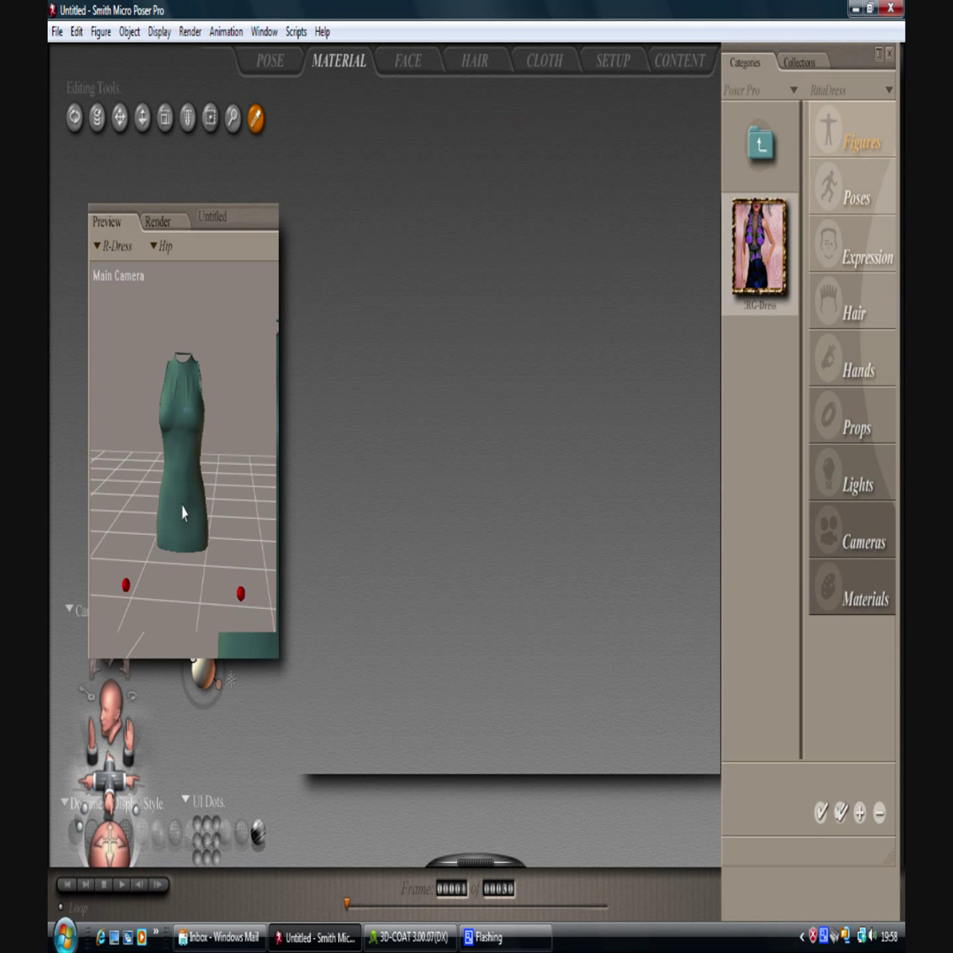
pyautogui.click(189, 445)
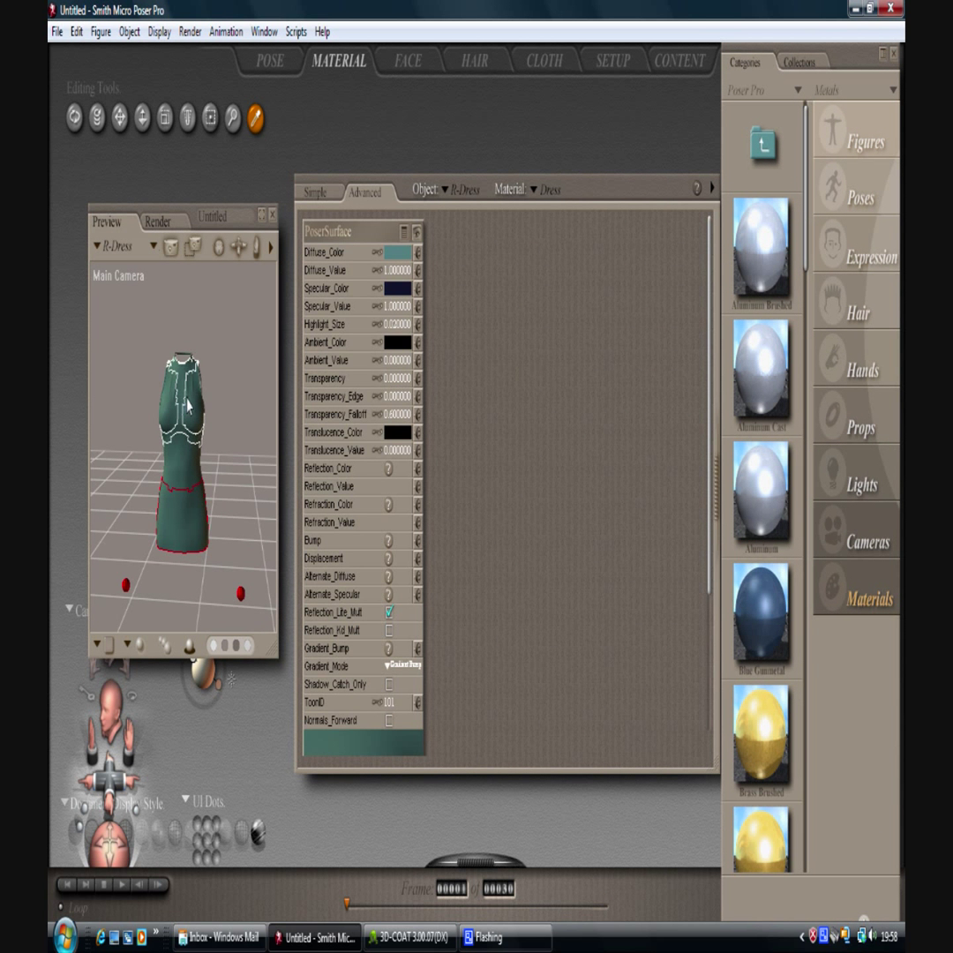
pyautogui.click(398, 254)
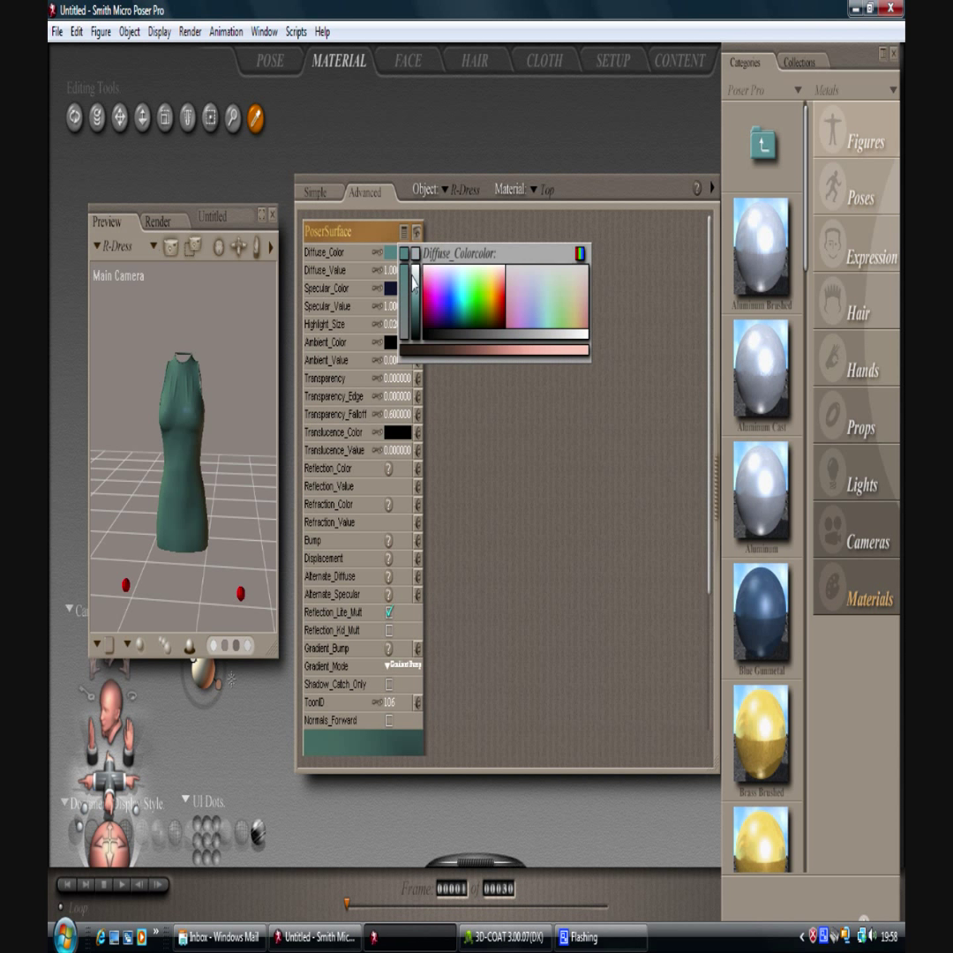
pyautogui.click(416, 268)
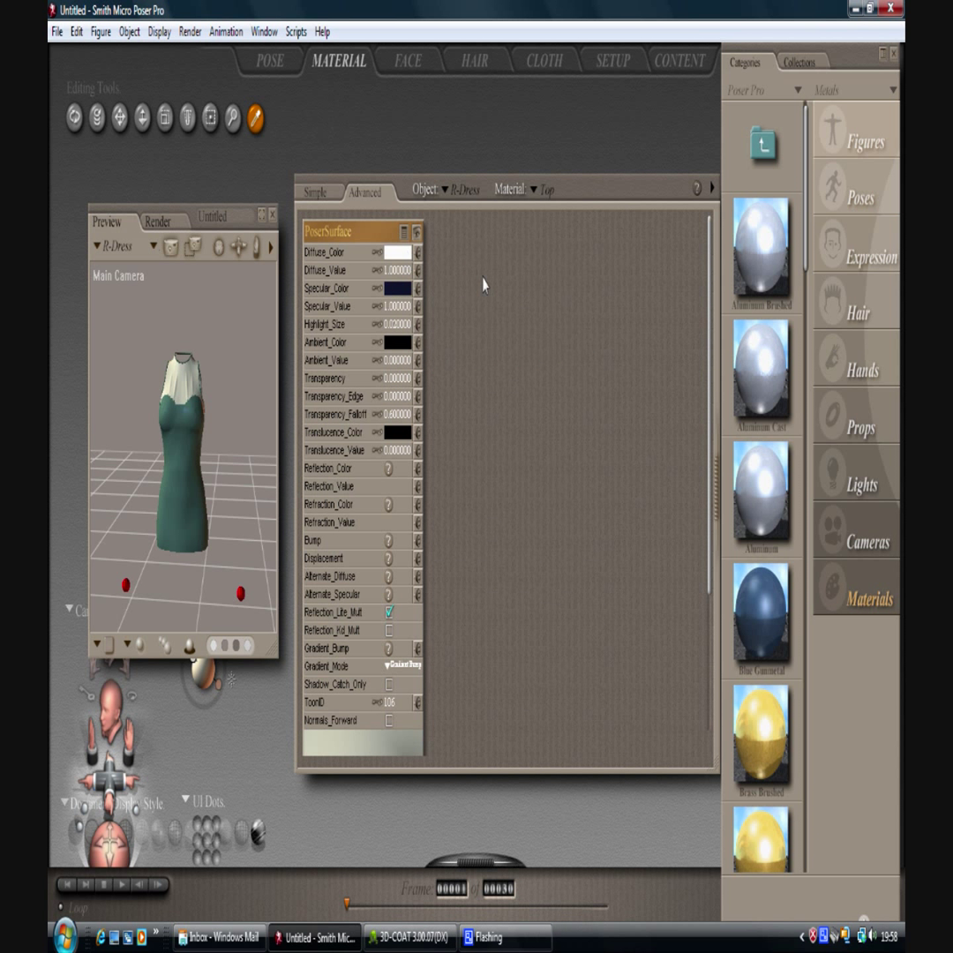
# Add a 2D texture Image Map node feeding the Diffuse_Color of the dress's Top material
pyautogui.rightClick(484, 280)
pyautogui.moveTo(530, 289)
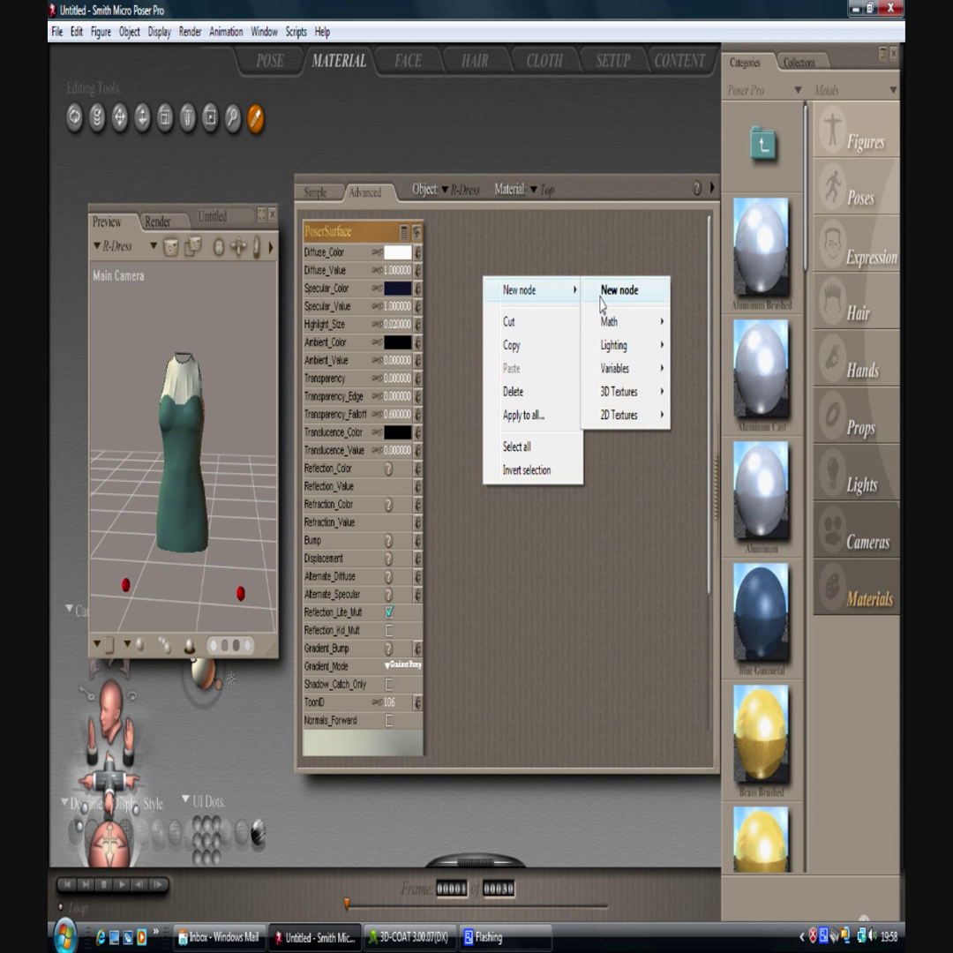
pyautogui.moveTo(619, 414)
pyautogui.click(696, 472)
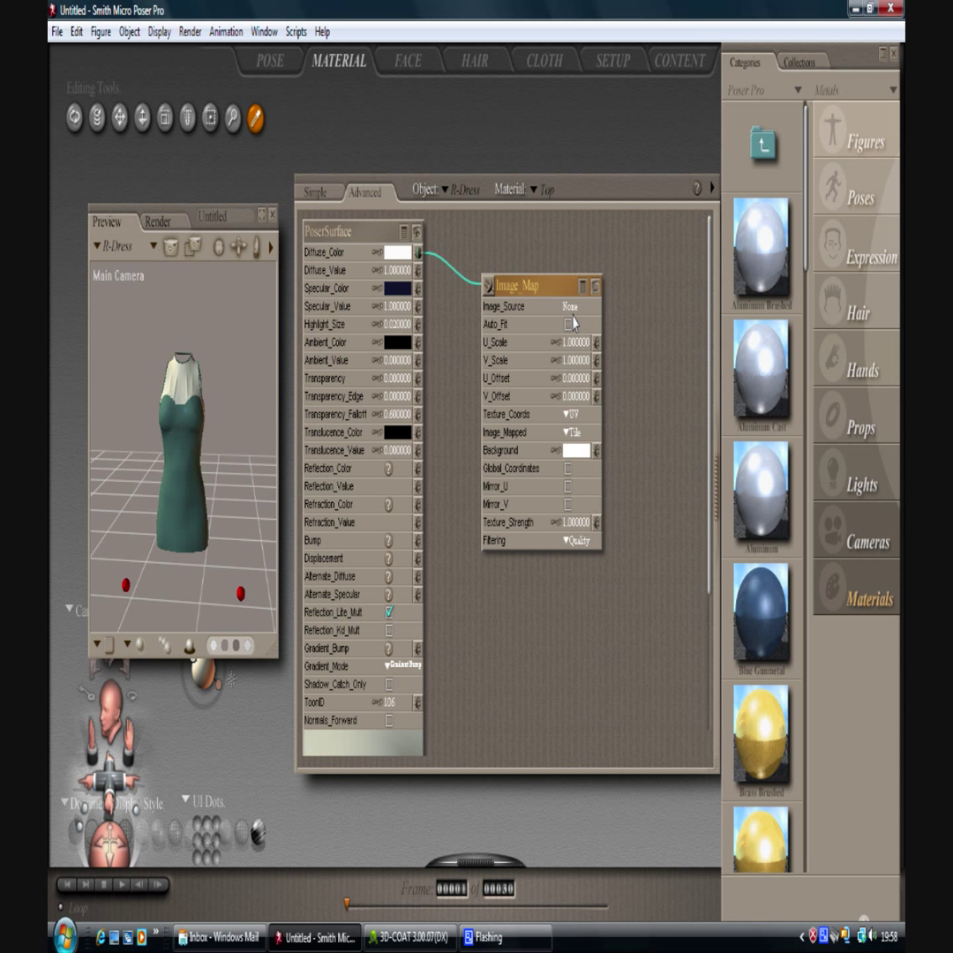
# Load RitaPunk_Top.jpg from the EtherDesigns/G4/Candy textures folder as the Image Map node's image source
pyautogui.click(571, 309)
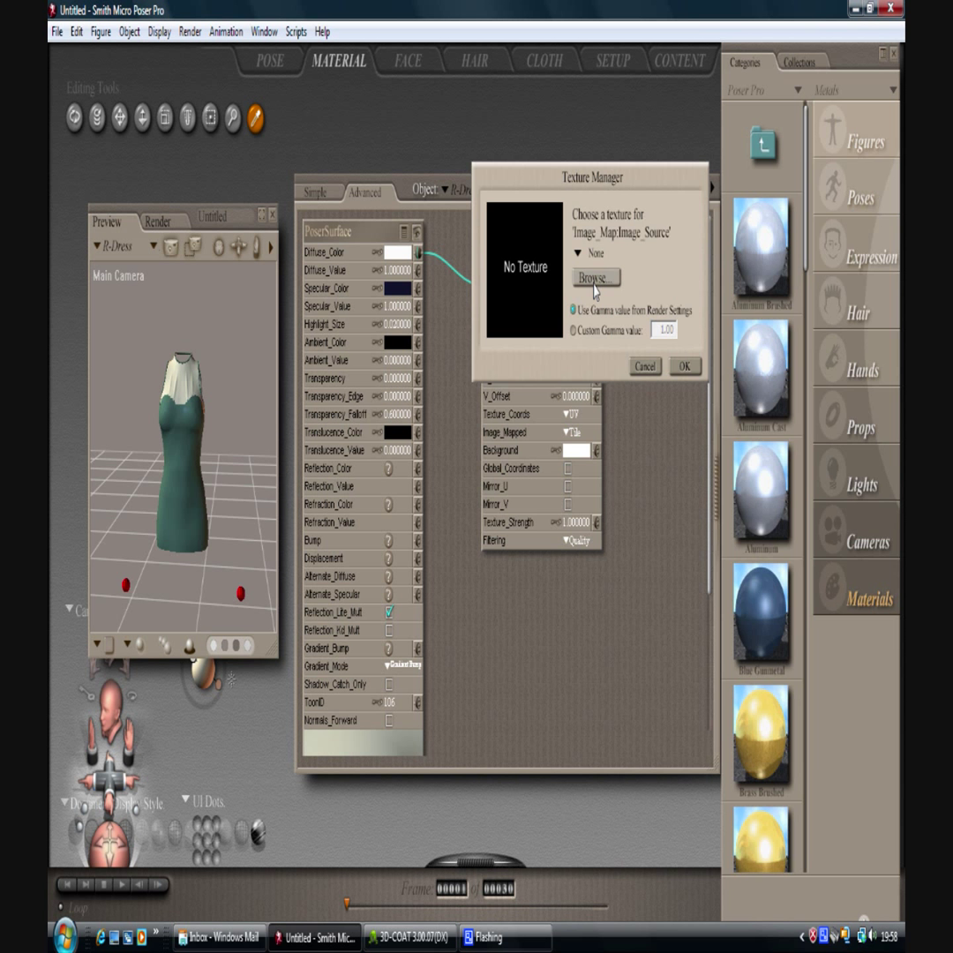
pyautogui.click(594, 284)
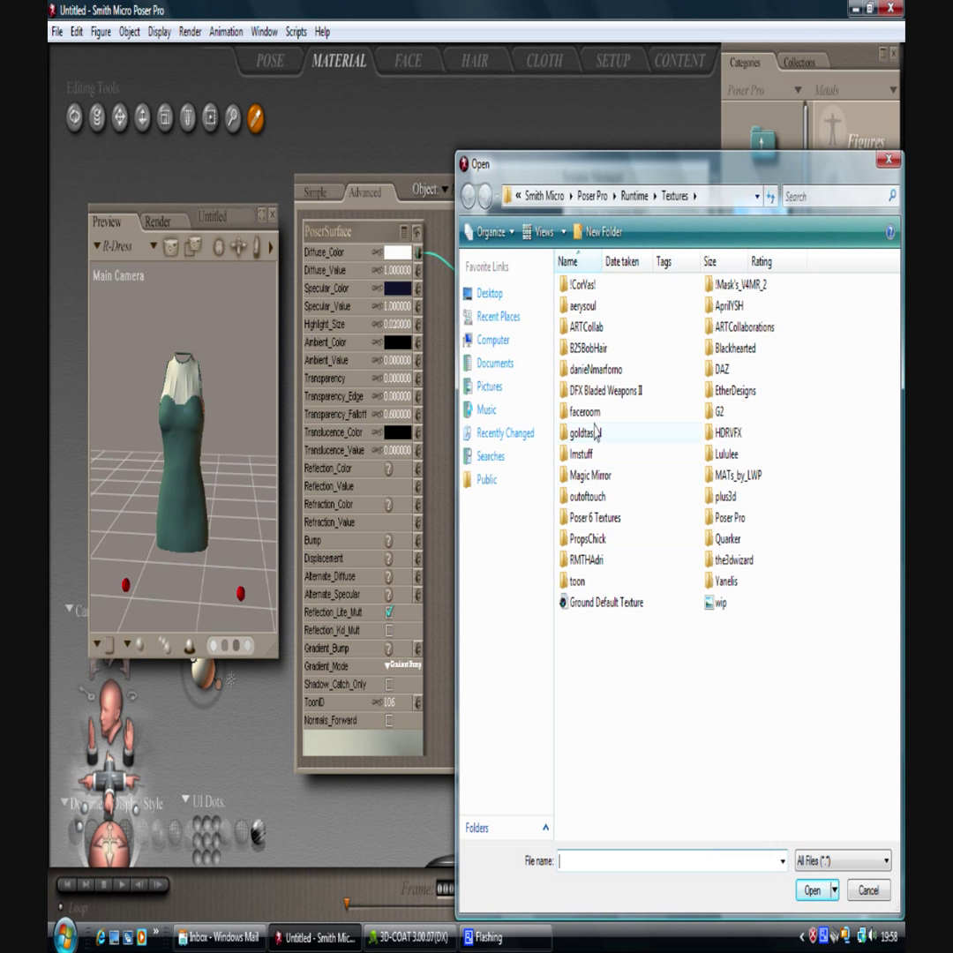
pyautogui.doubleClick(735, 390)
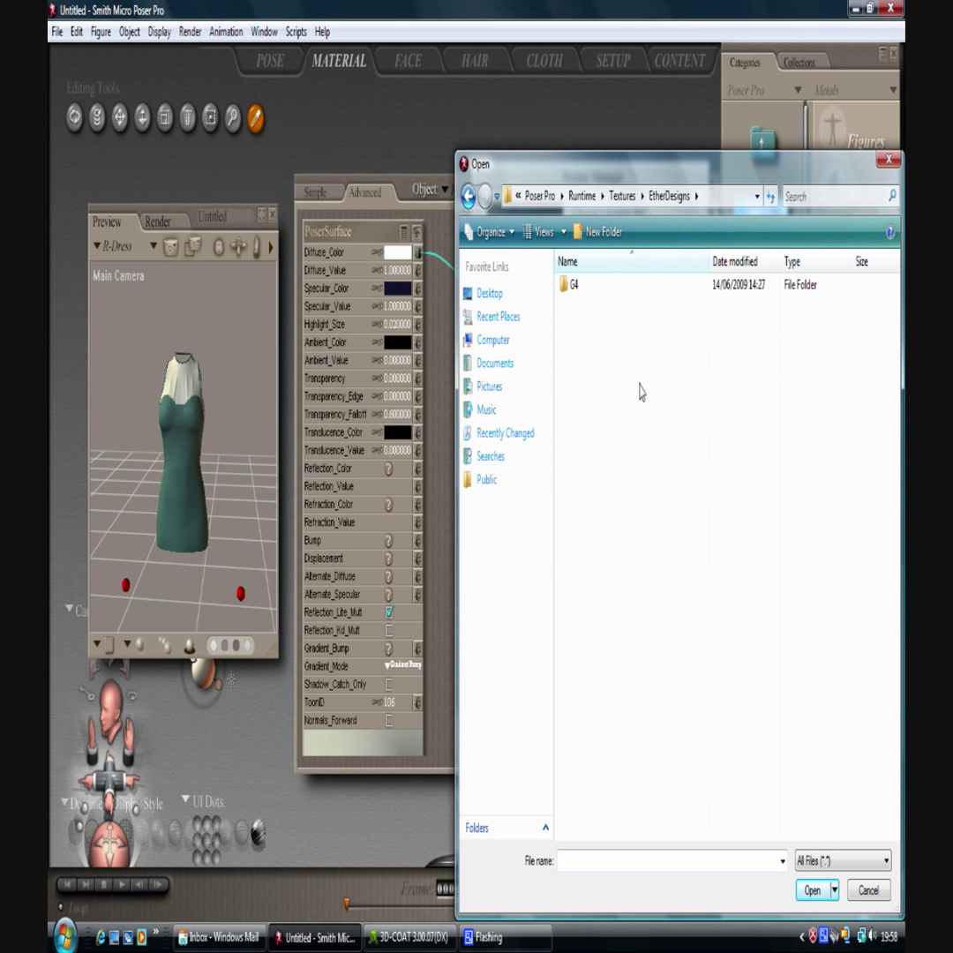
pyautogui.doubleClick(574, 284)
pyautogui.doubleClick(575, 285)
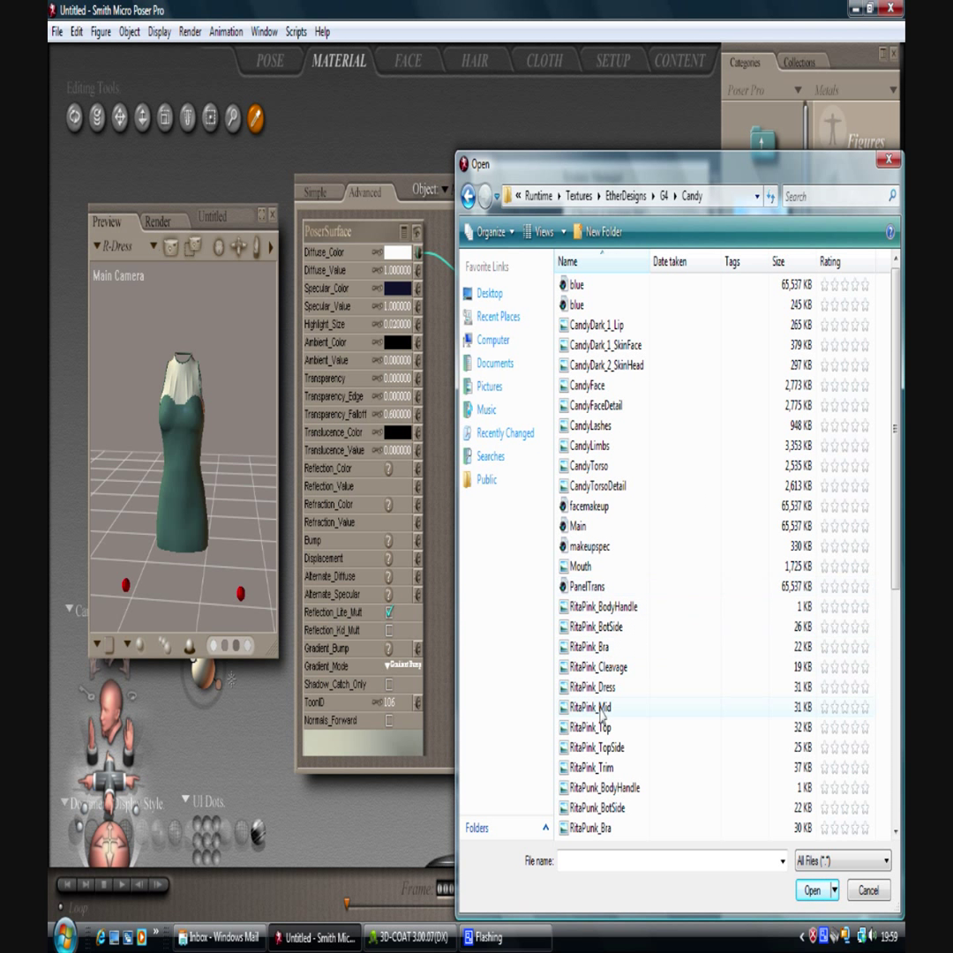
pyautogui.click(589, 727)
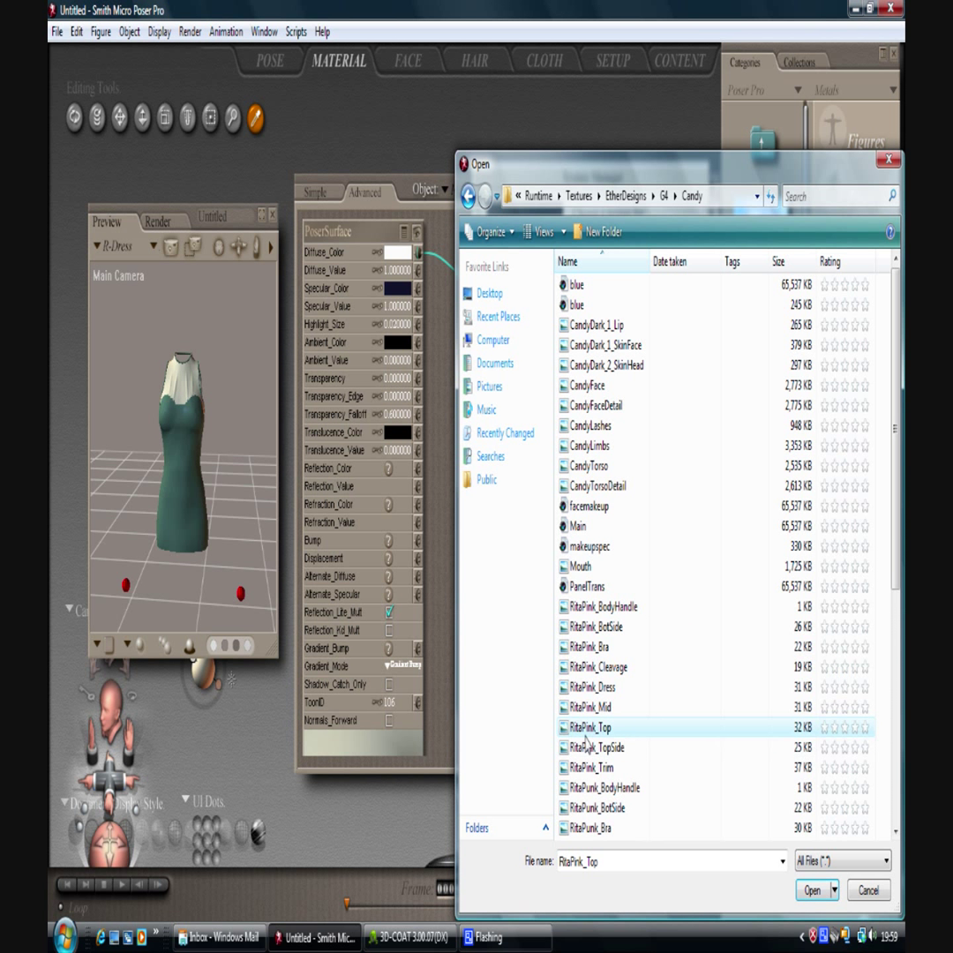
pyautogui.scroll(-3, 595, 705)
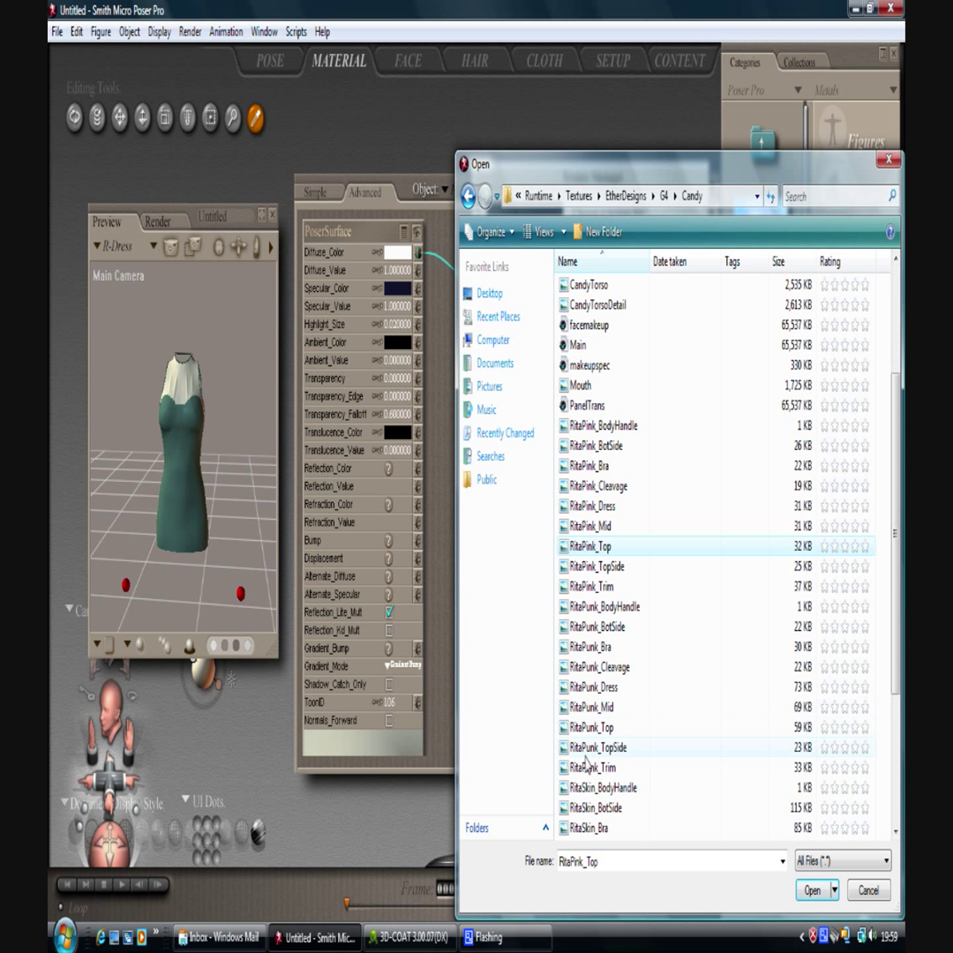
pyautogui.doubleClick(591, 727)
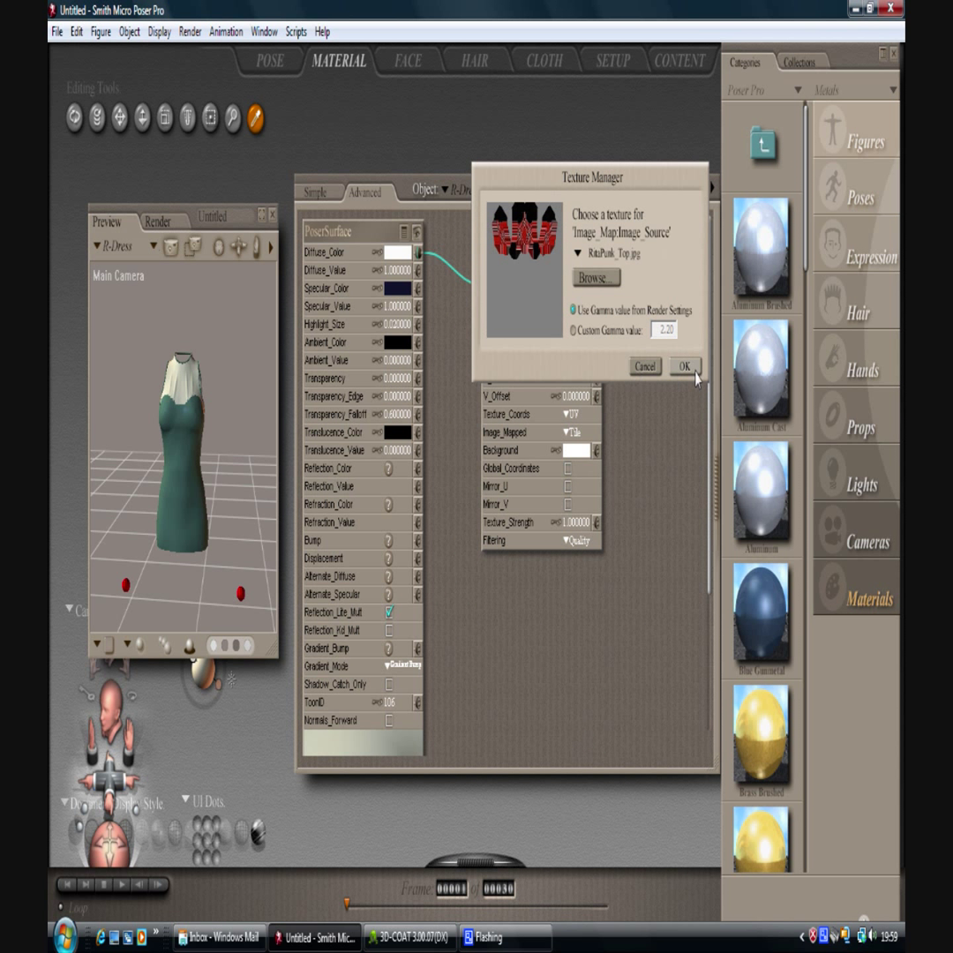
pyautogui.click(683, 367)
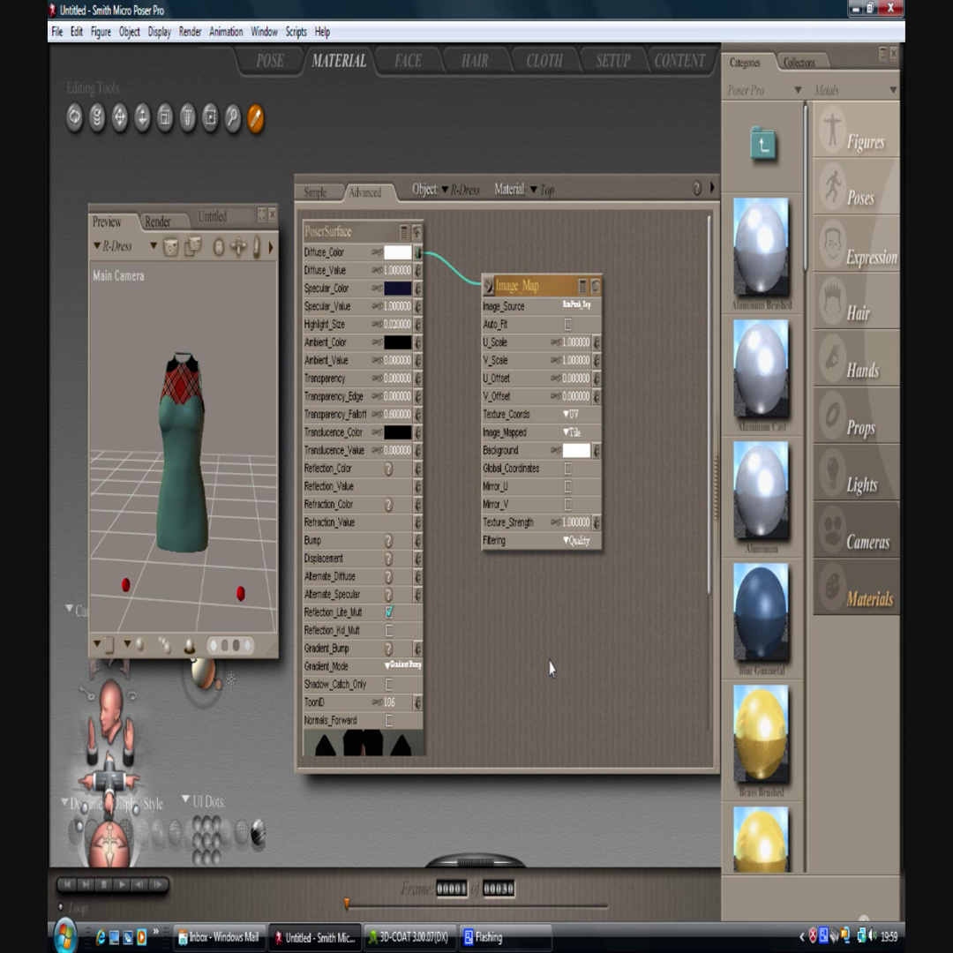
# Apply the PoserSurface node of the Top material to all materials of the R-Dress object
pyautogui.rightClick(359, 236)
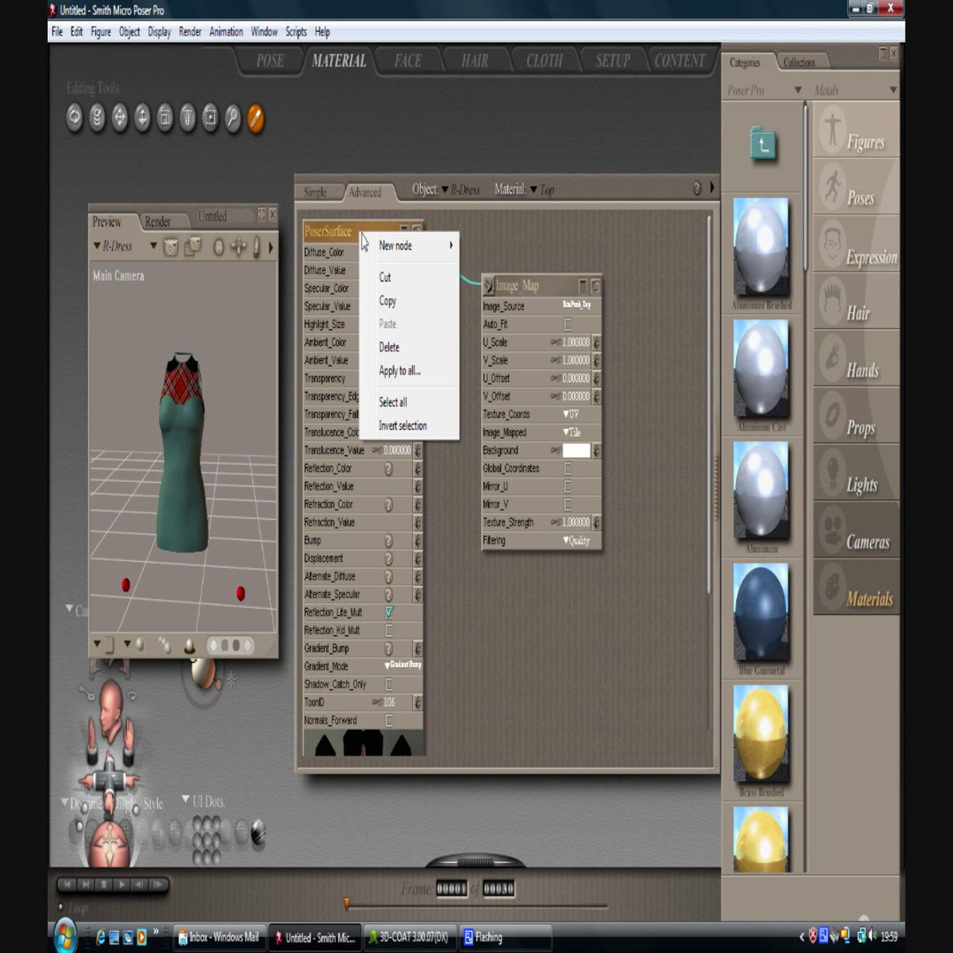
pyautogui.click(393, 374)
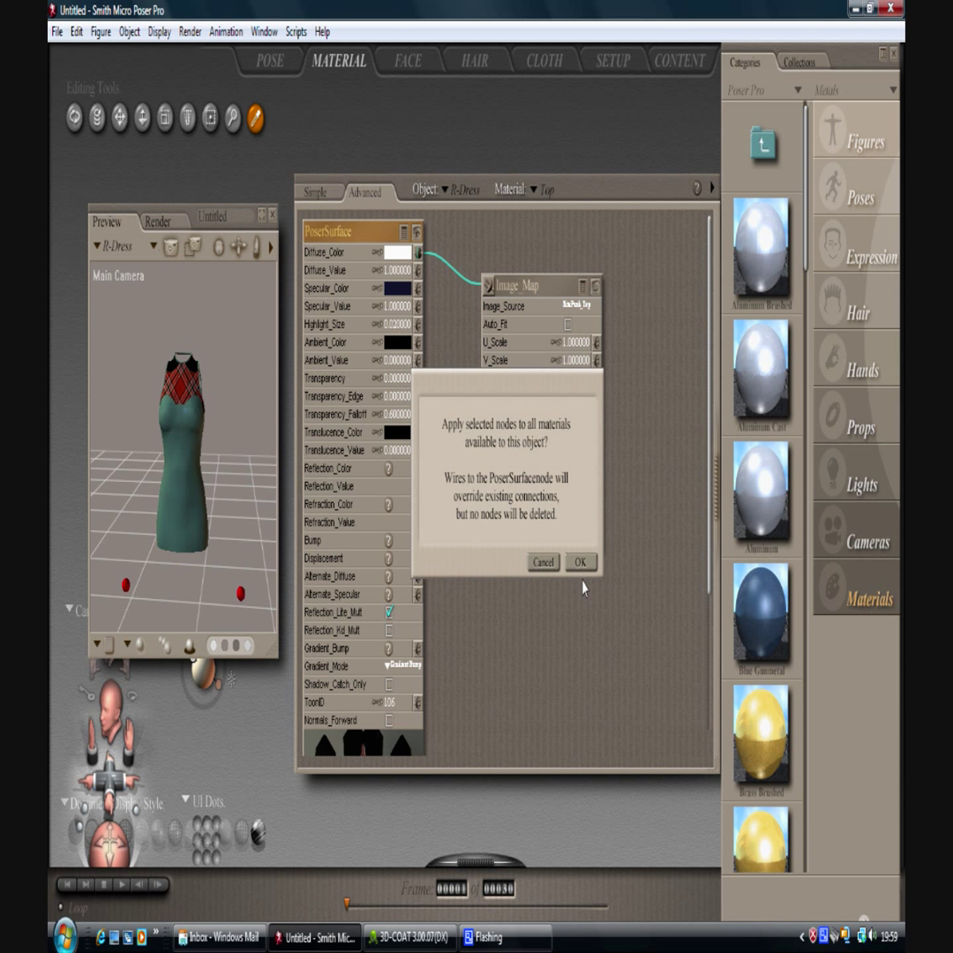
pyautogui.click(580, 563)
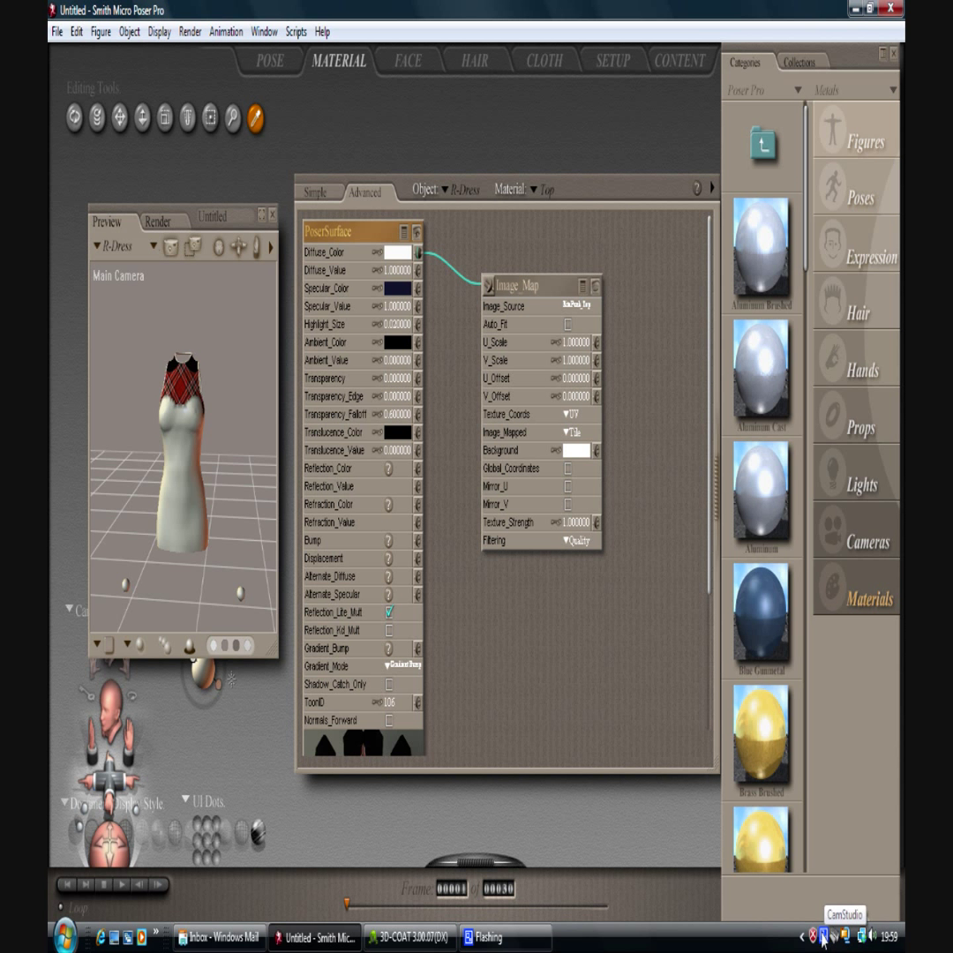
pyautogui.rightClick(822, 937)
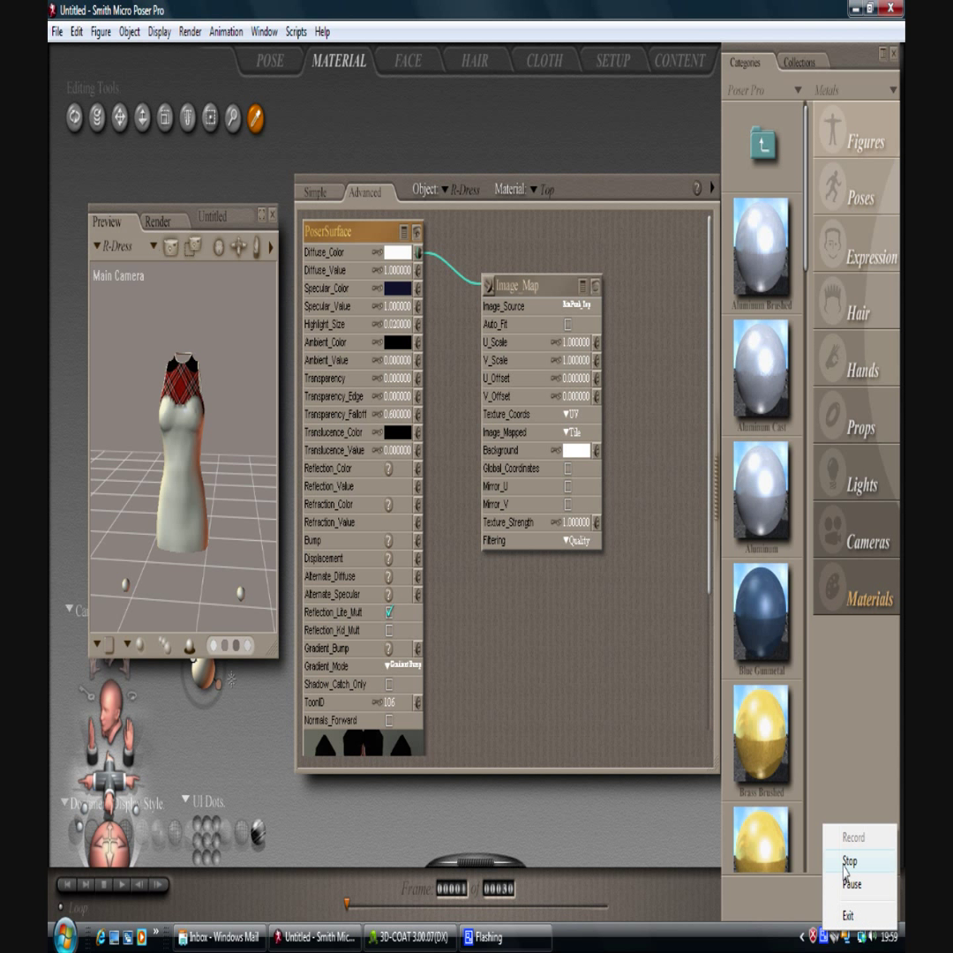
pyautogui.click(848, 882)
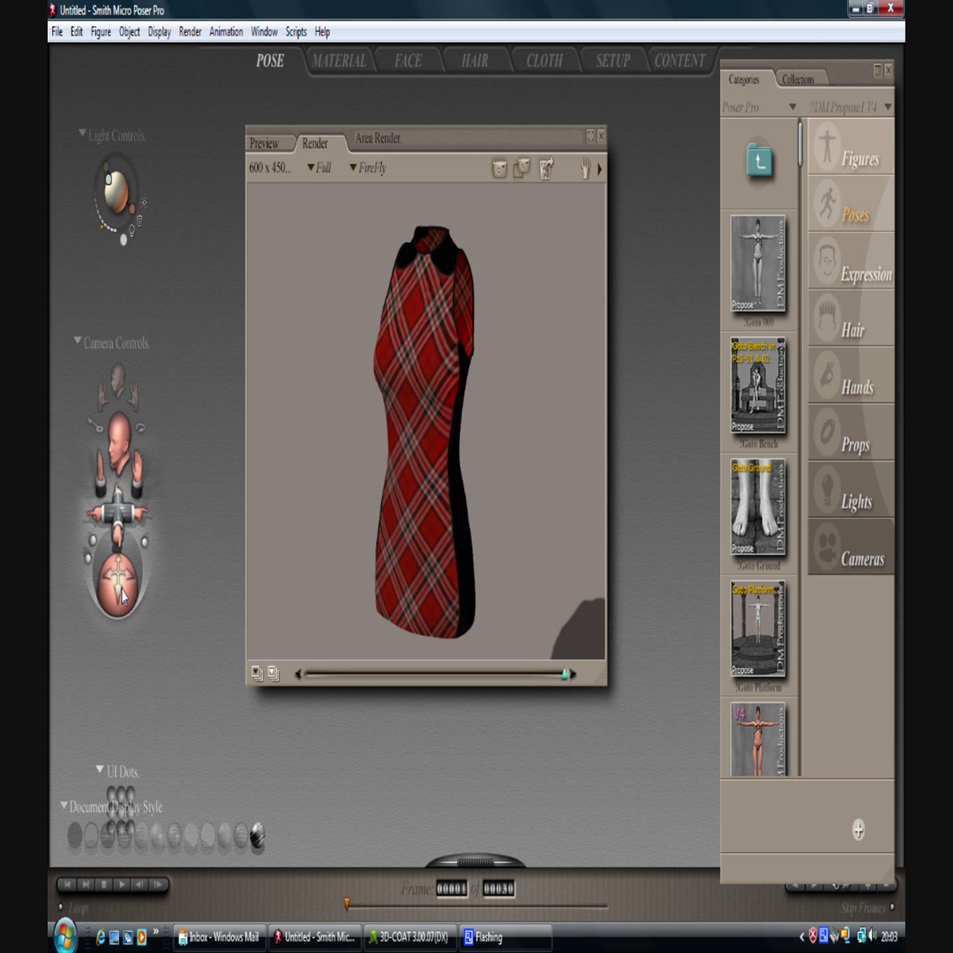
# Return from the render to the preview and examine the tartan dress from both sides with the Main Camera
pyautogui.click(264, 143)
pyautogui.moveTo(123, 580)
pyautogui.mouseDown()
pyautogui.moveTo(89, 574)
pyautogui.moveTo(178, 575)
pyautogui.mouseUp()
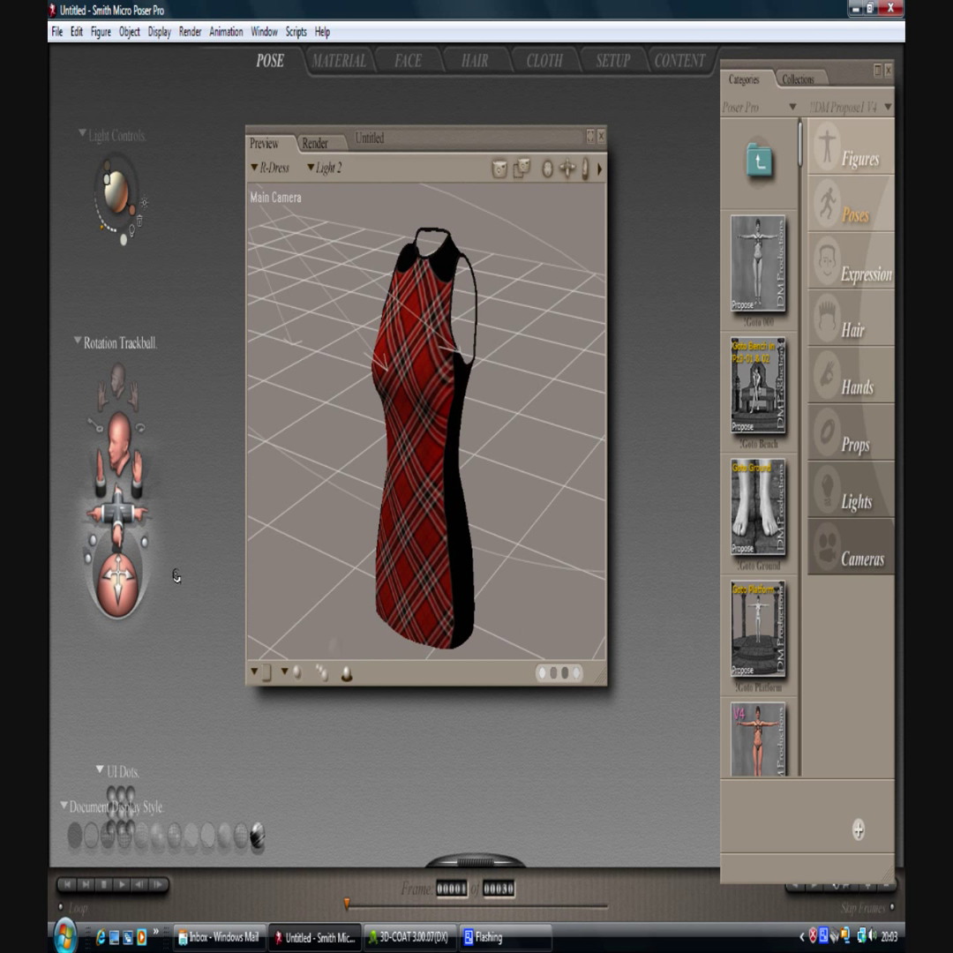
pyautogui.moveTo(139, 470); pyautogui.dragTo(137, 444)
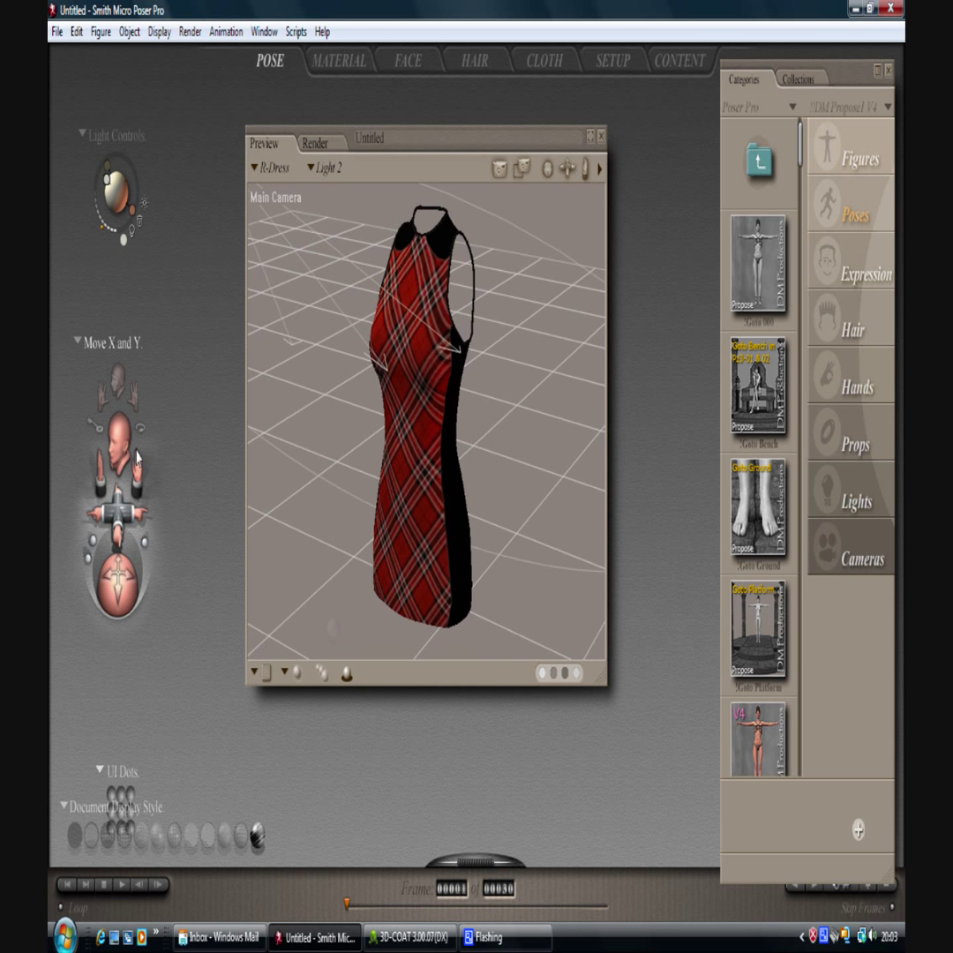
pyautogui.moveTo(119, 585); pyautogui.dragTo(68, 574)
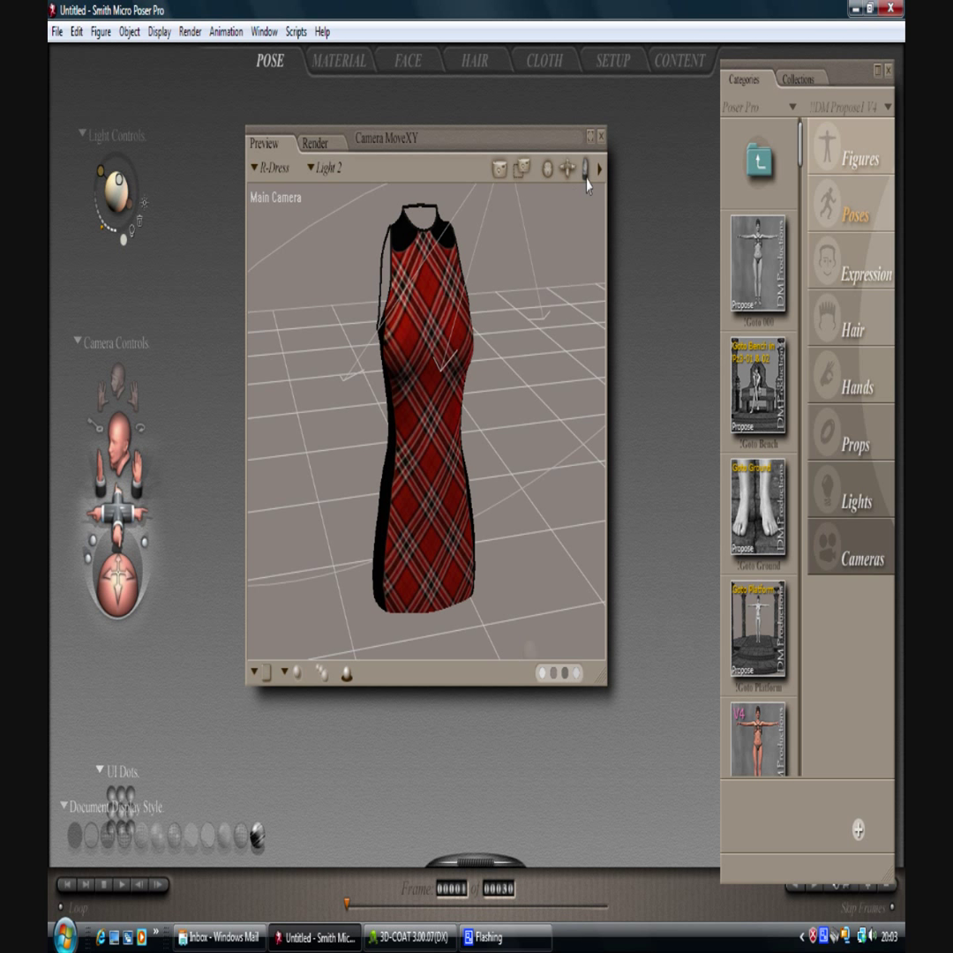
pyautogui.moveTo(584, 172); pyautogui.dragTo(583, 187)
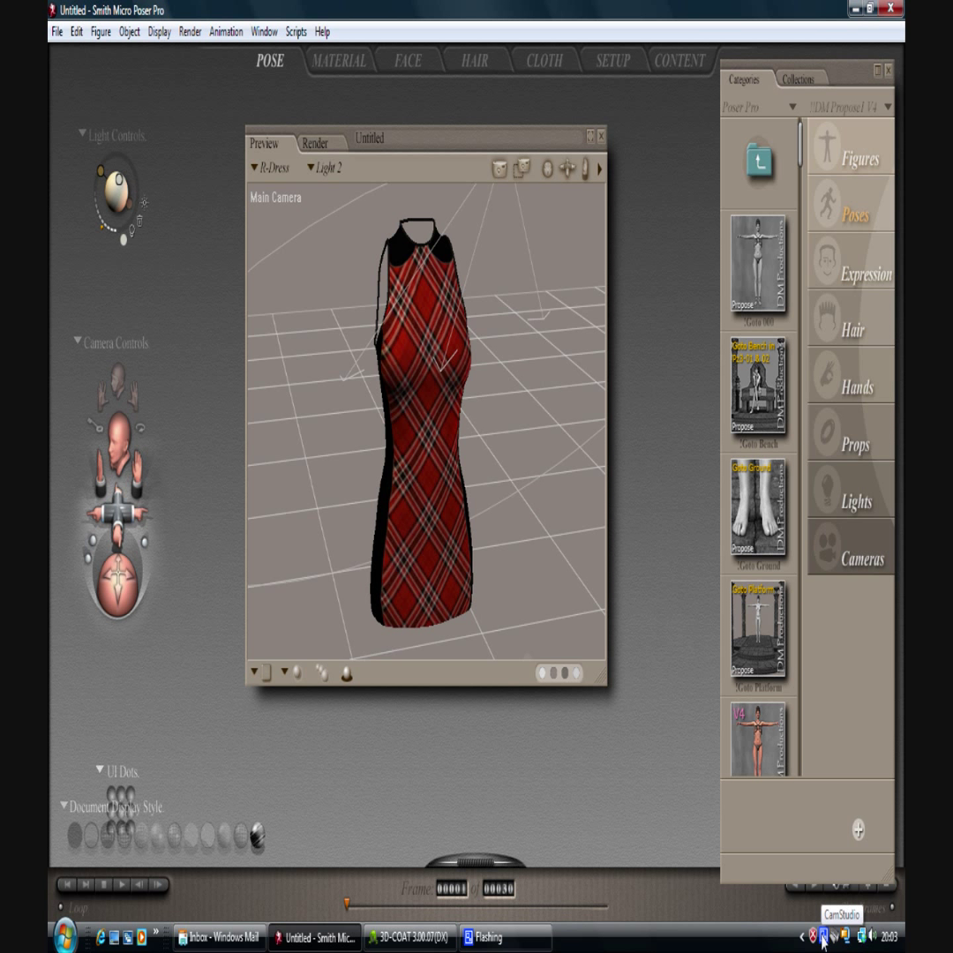
pyautogui.rightClick(823, 939)
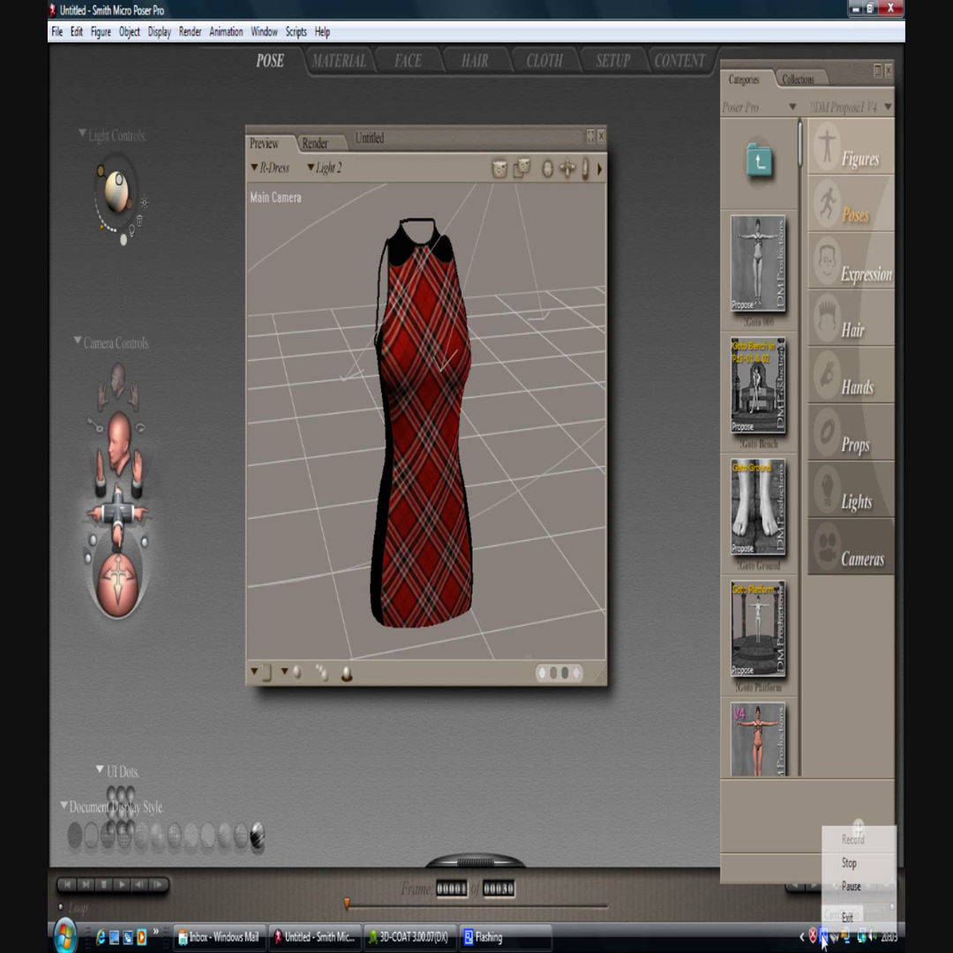